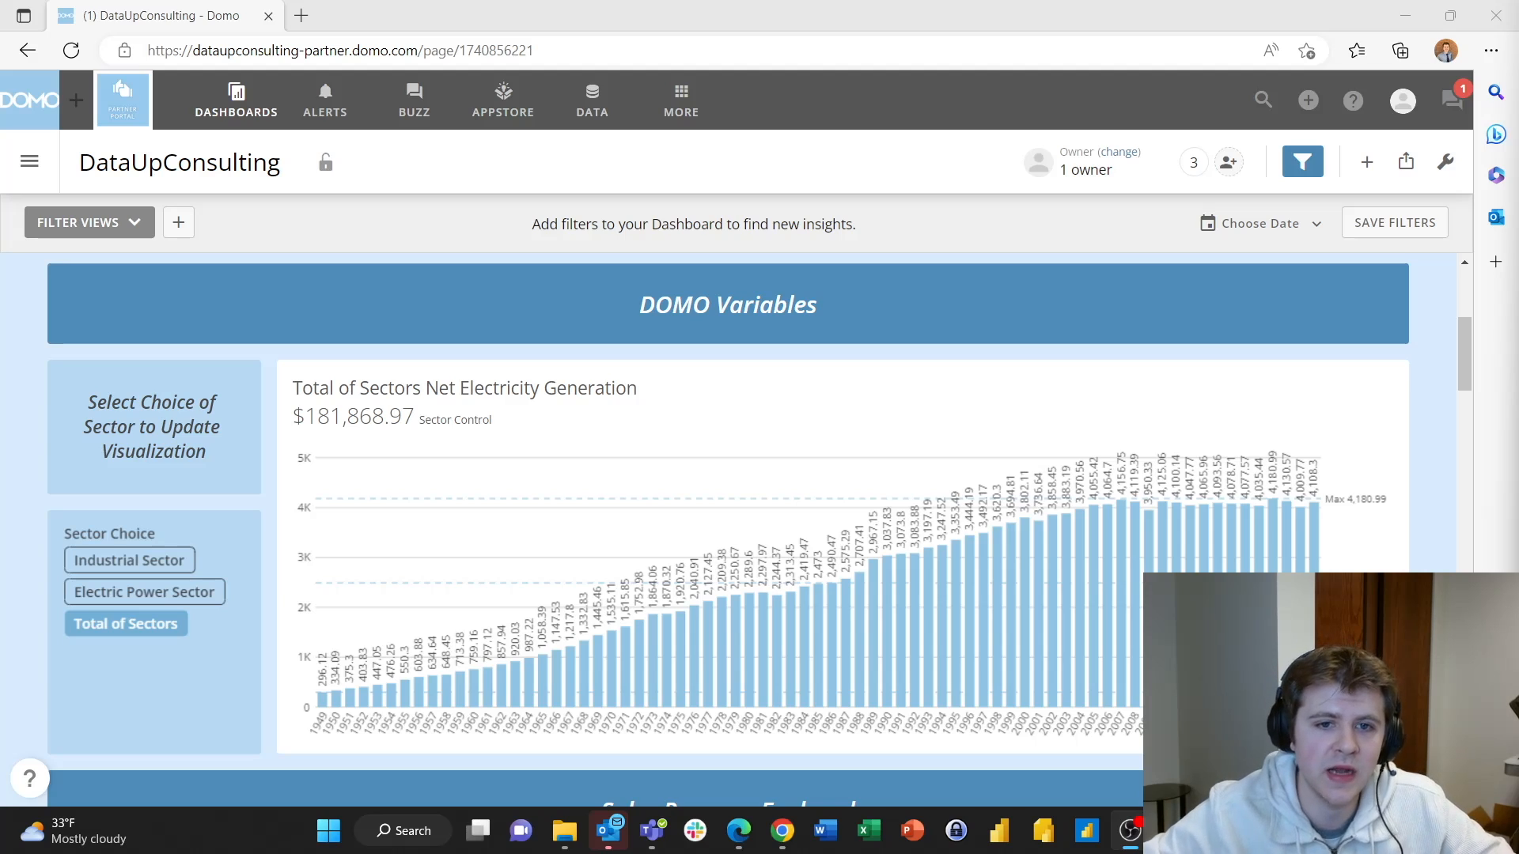
- Switch the dashboard's Sector Choice to Industrial Sector and after that to Electric Power Sector
scroll(86, 461, "down", 1)
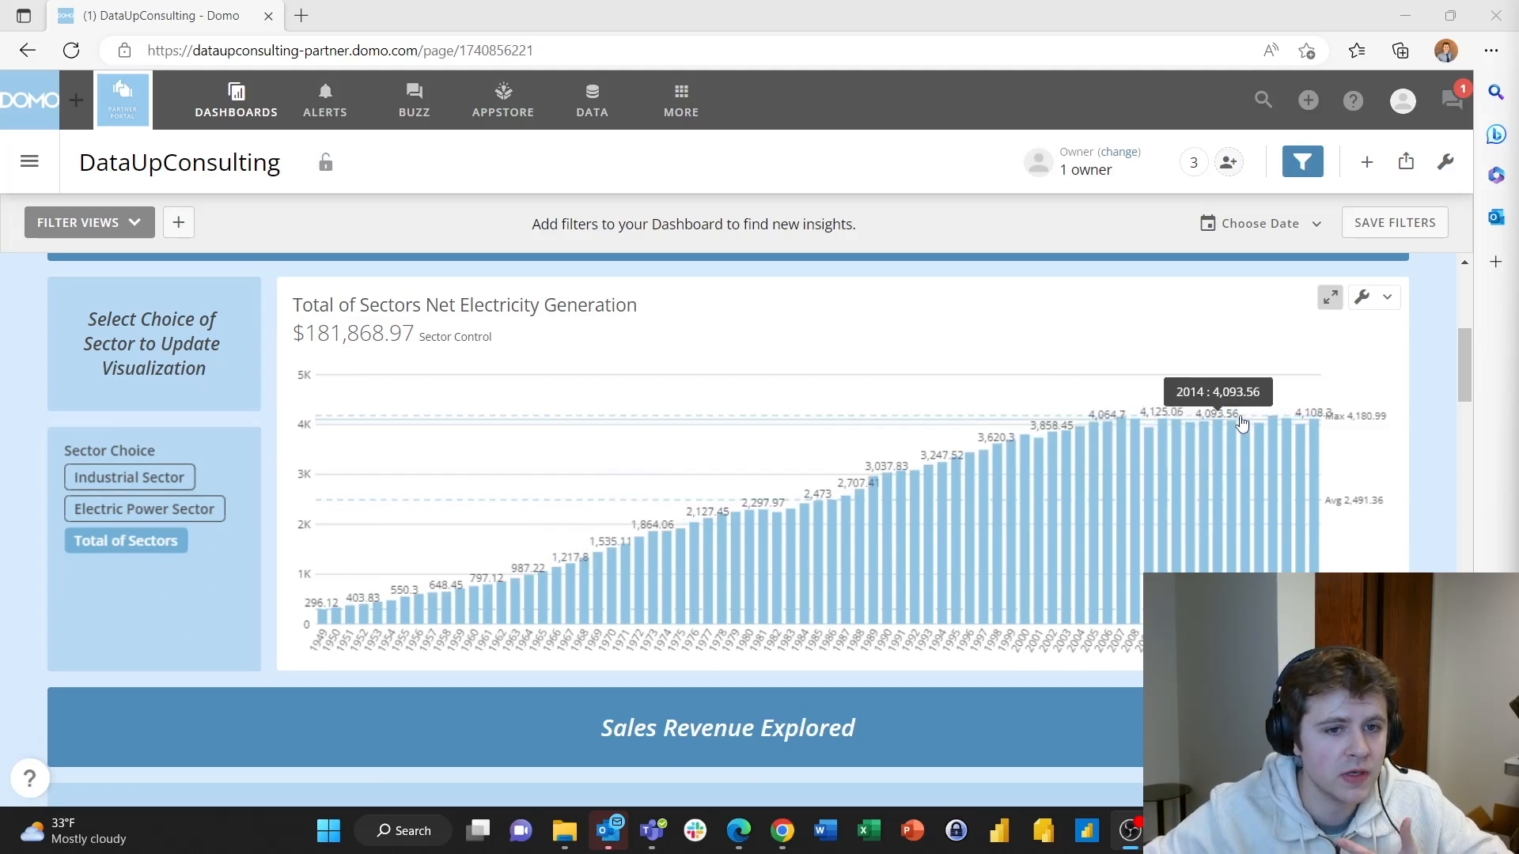
left_click(140, 480)
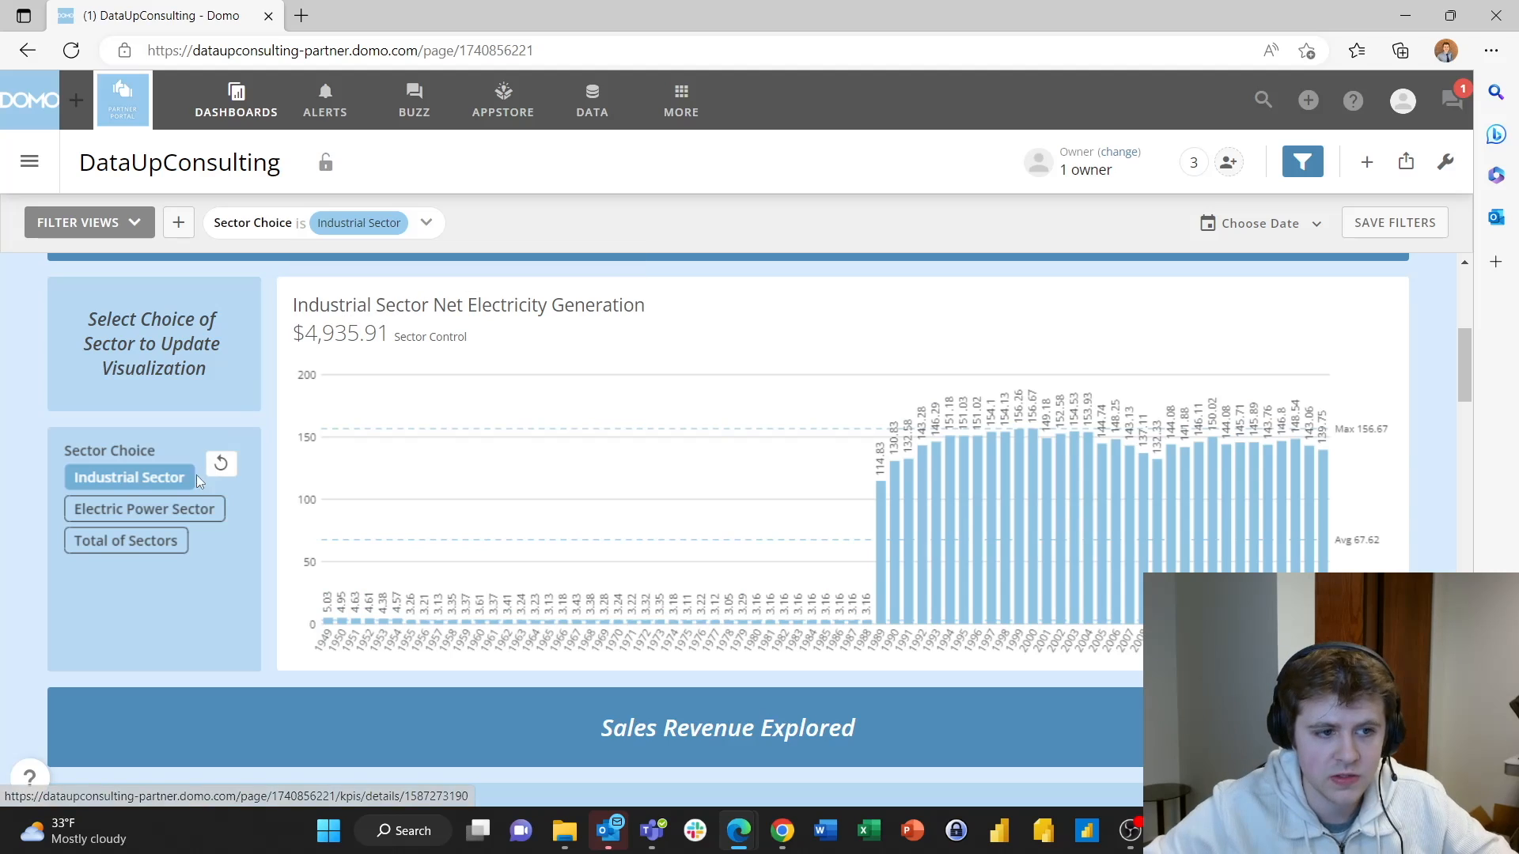
left_click(165, 511)
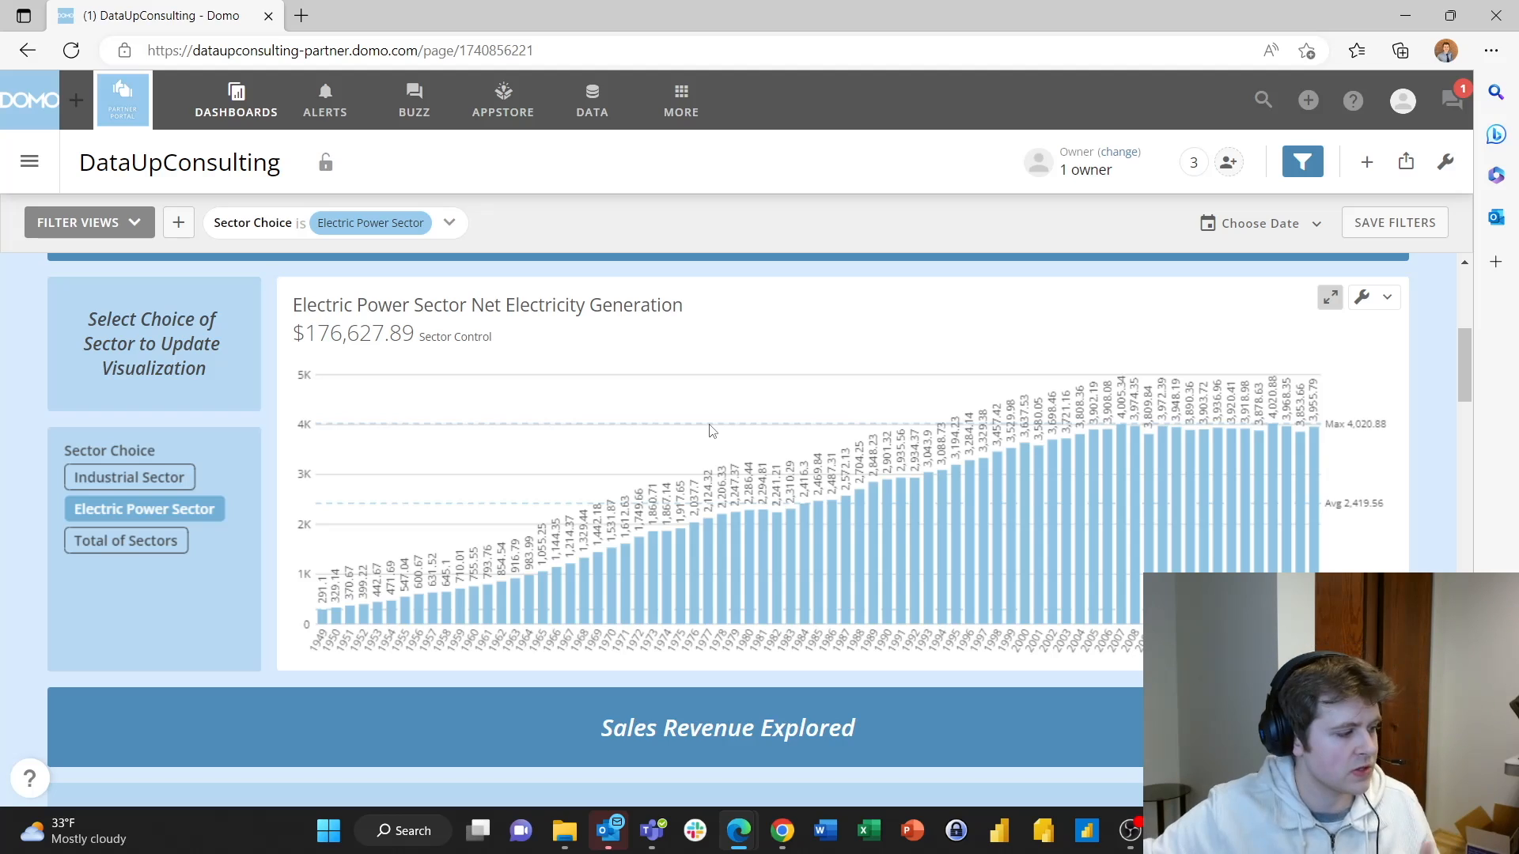
- Open the net electricity generation card in the Analyzer and hide its controls pane to enlarge the chart
left_click(528, 315)
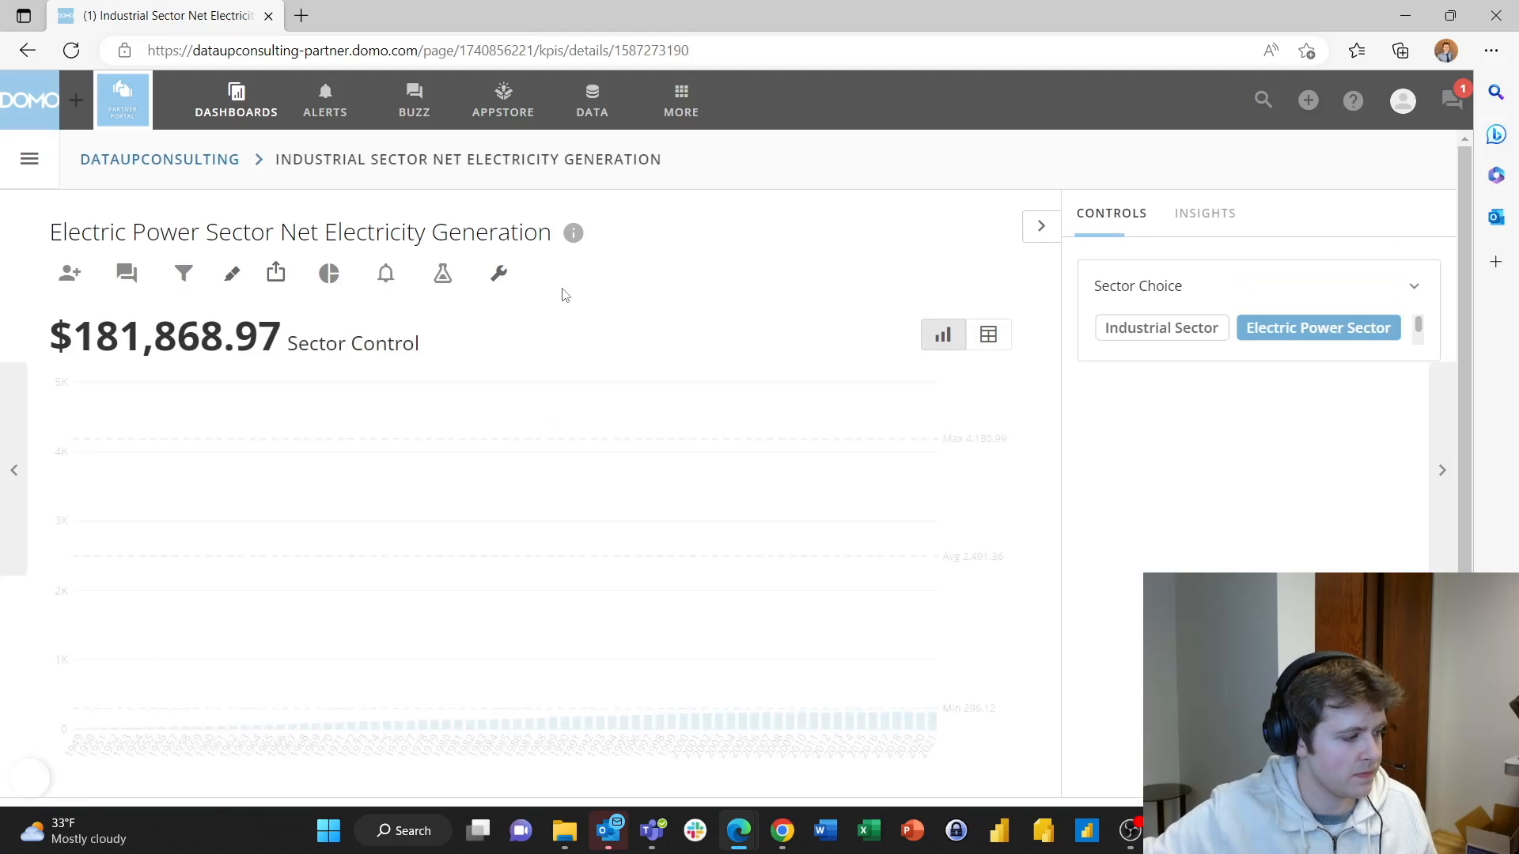
left_click(442, 273)
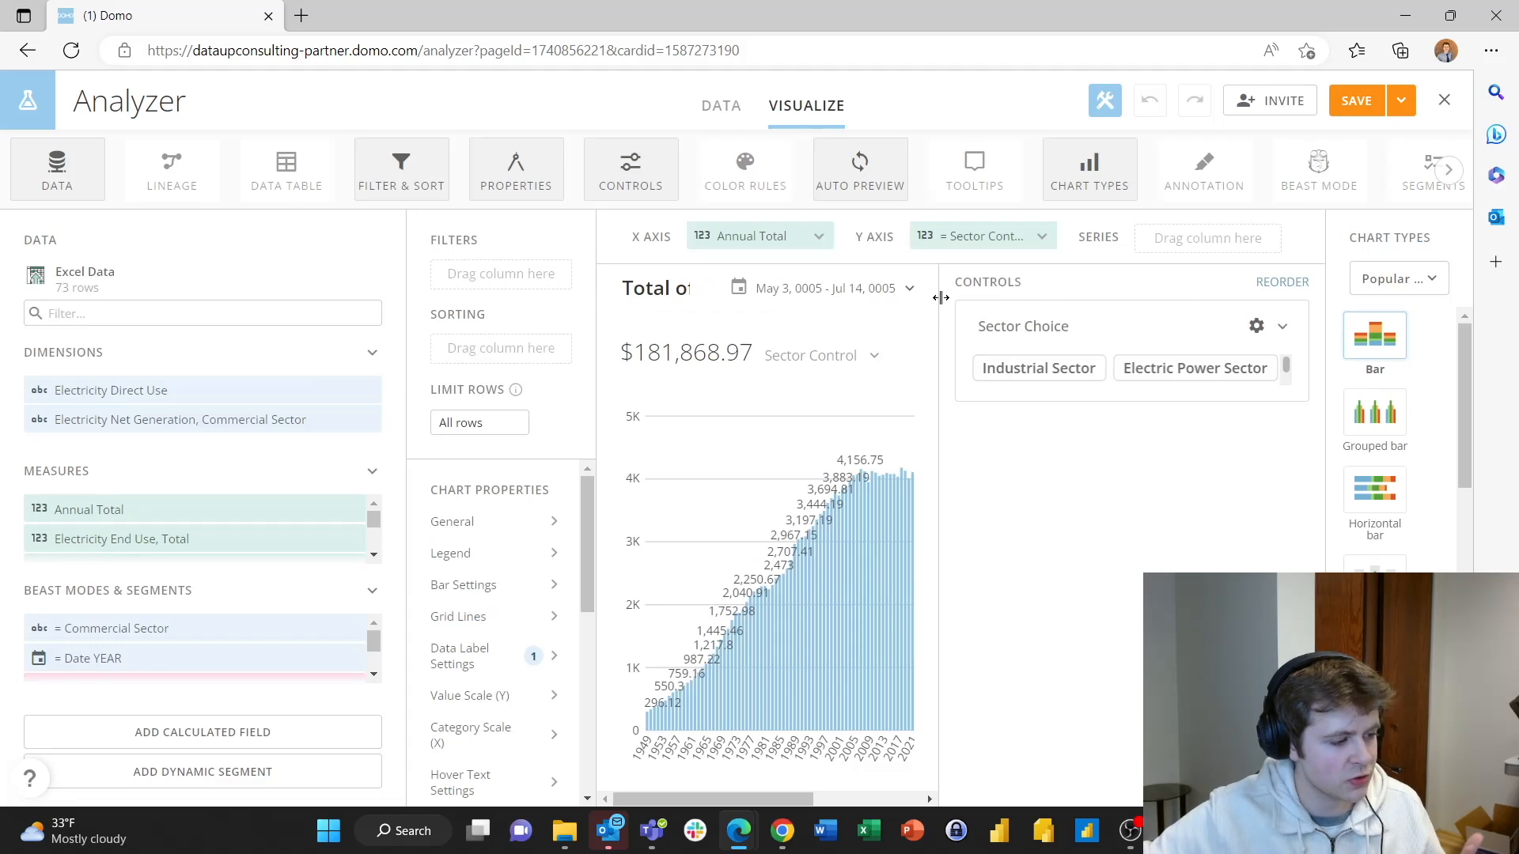
left_click_drag(940, 301, 1126, 301)
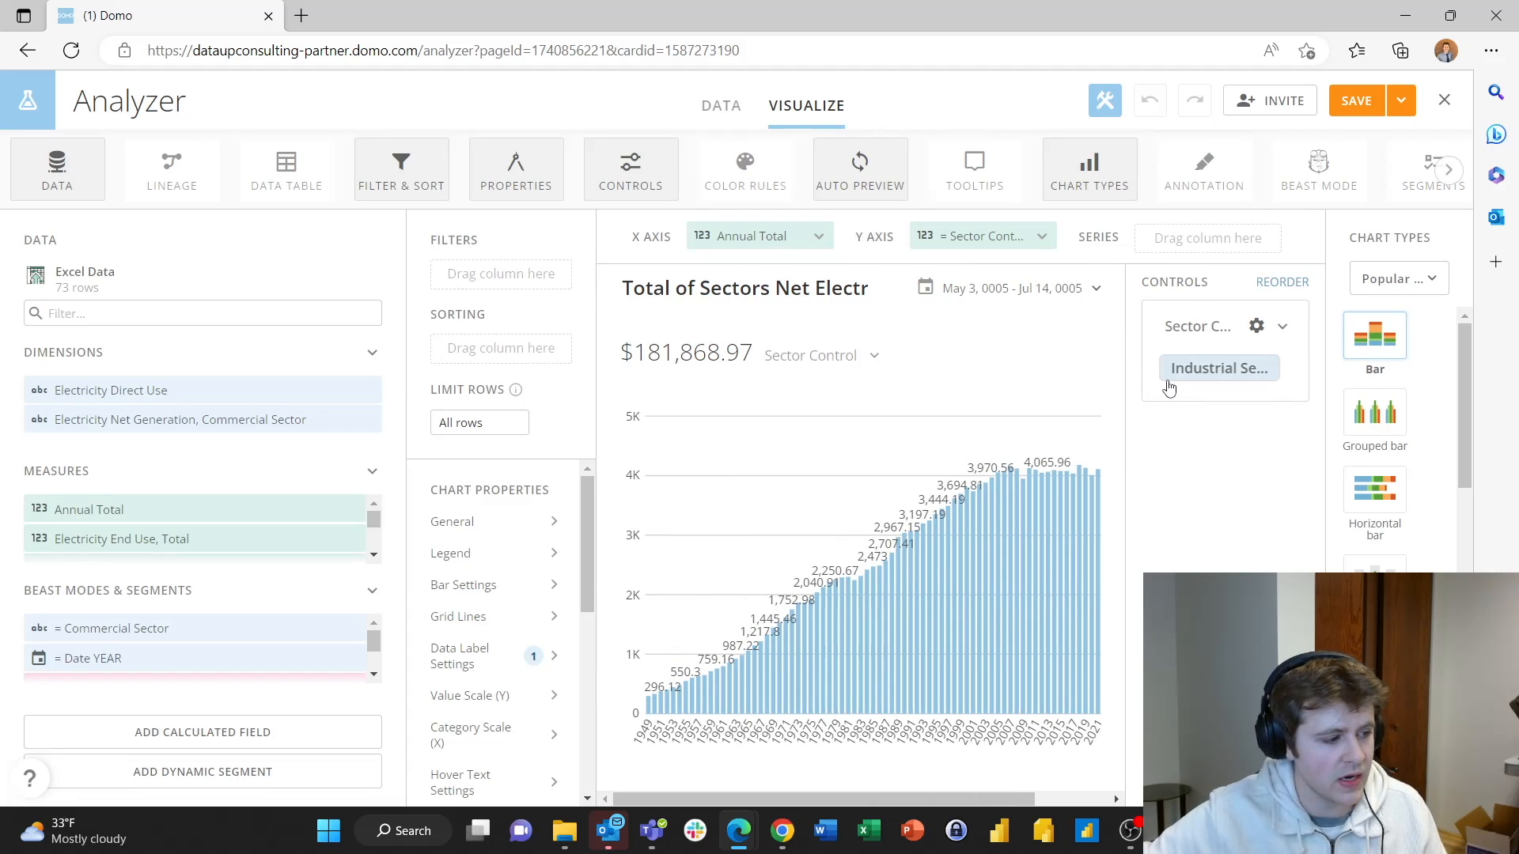
left_click(653, 179)
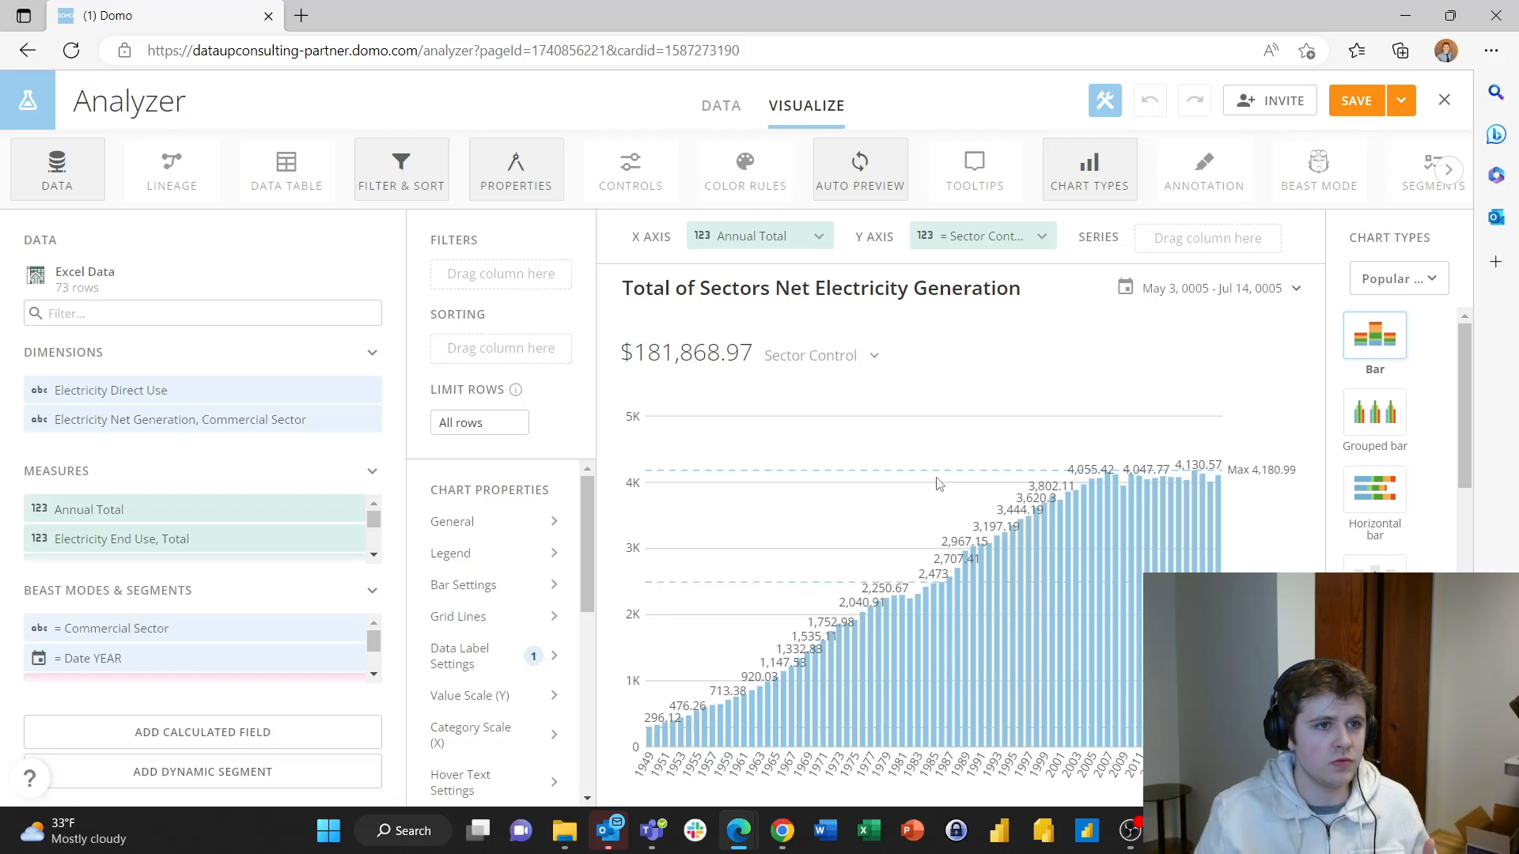
- Open the Sector Choice variable in the Beast Mode Editor and view the types of item that can be added
scroll(200, 633, "down", 2)
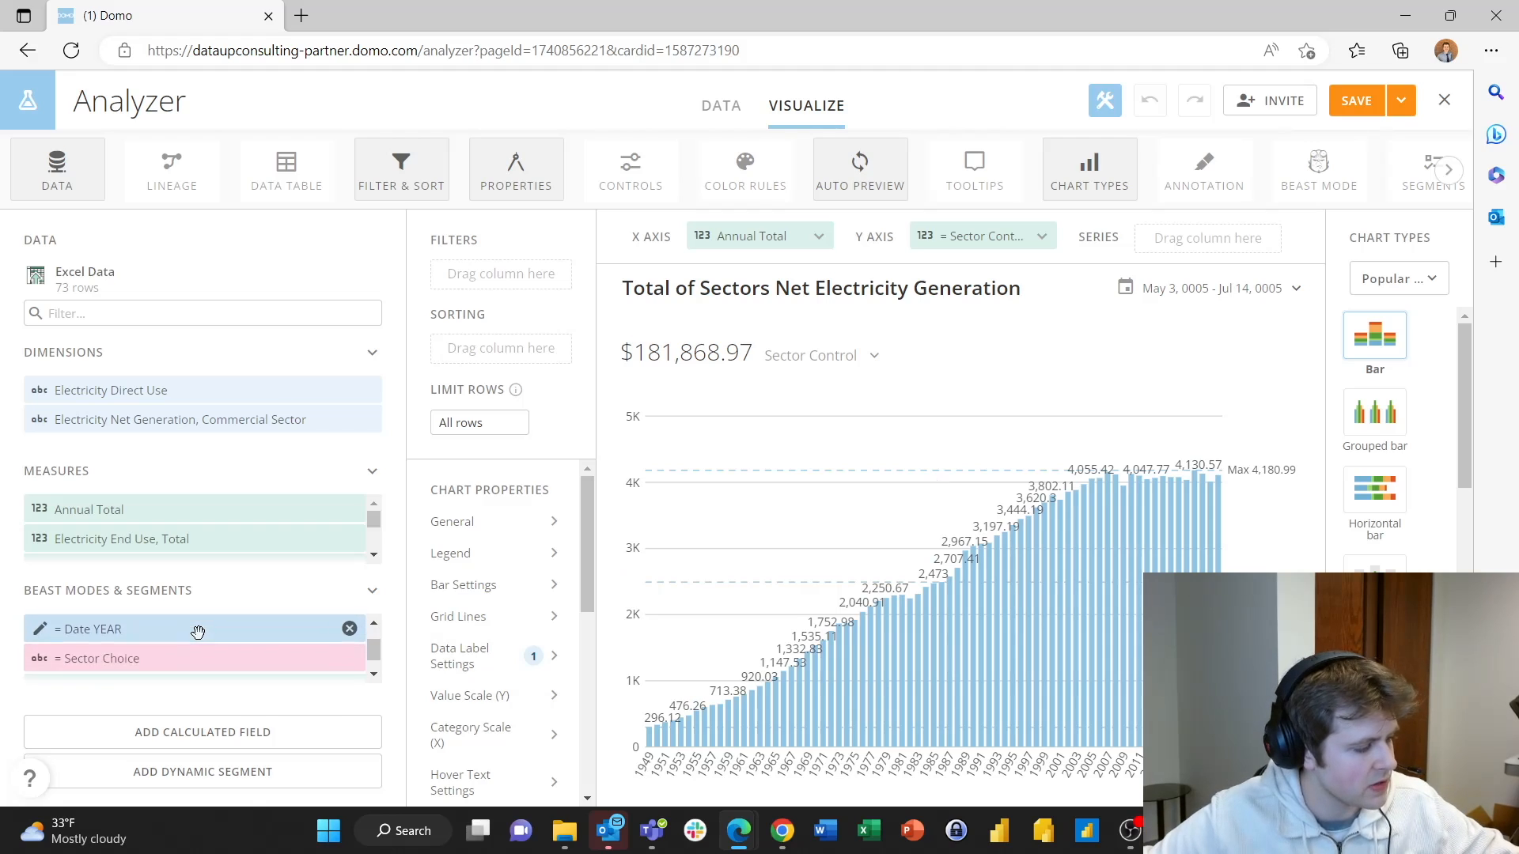
mouse_move(101, 640)
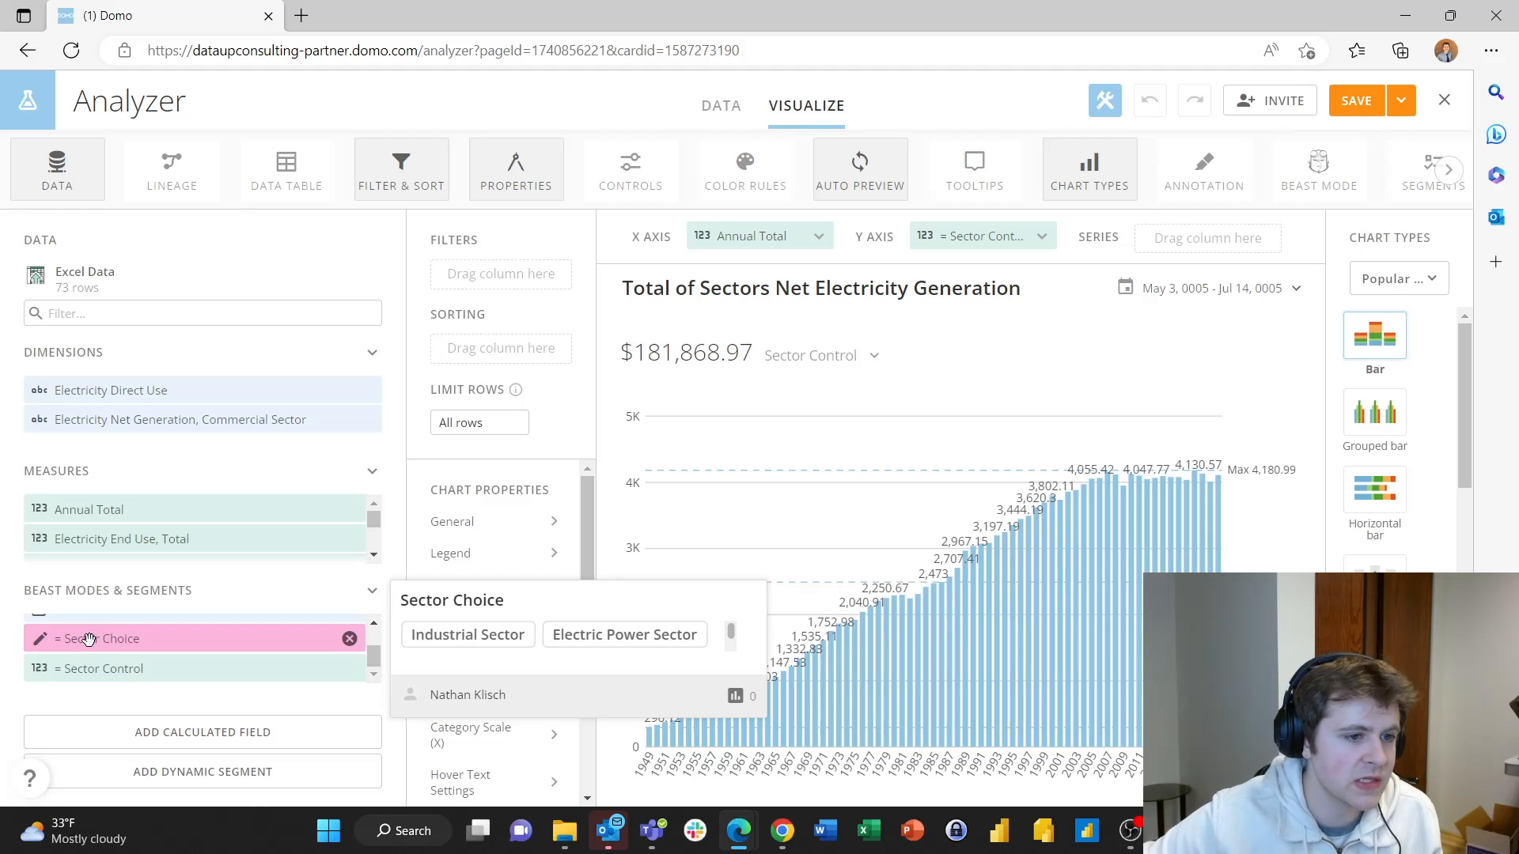
mouse_move(169, 670)
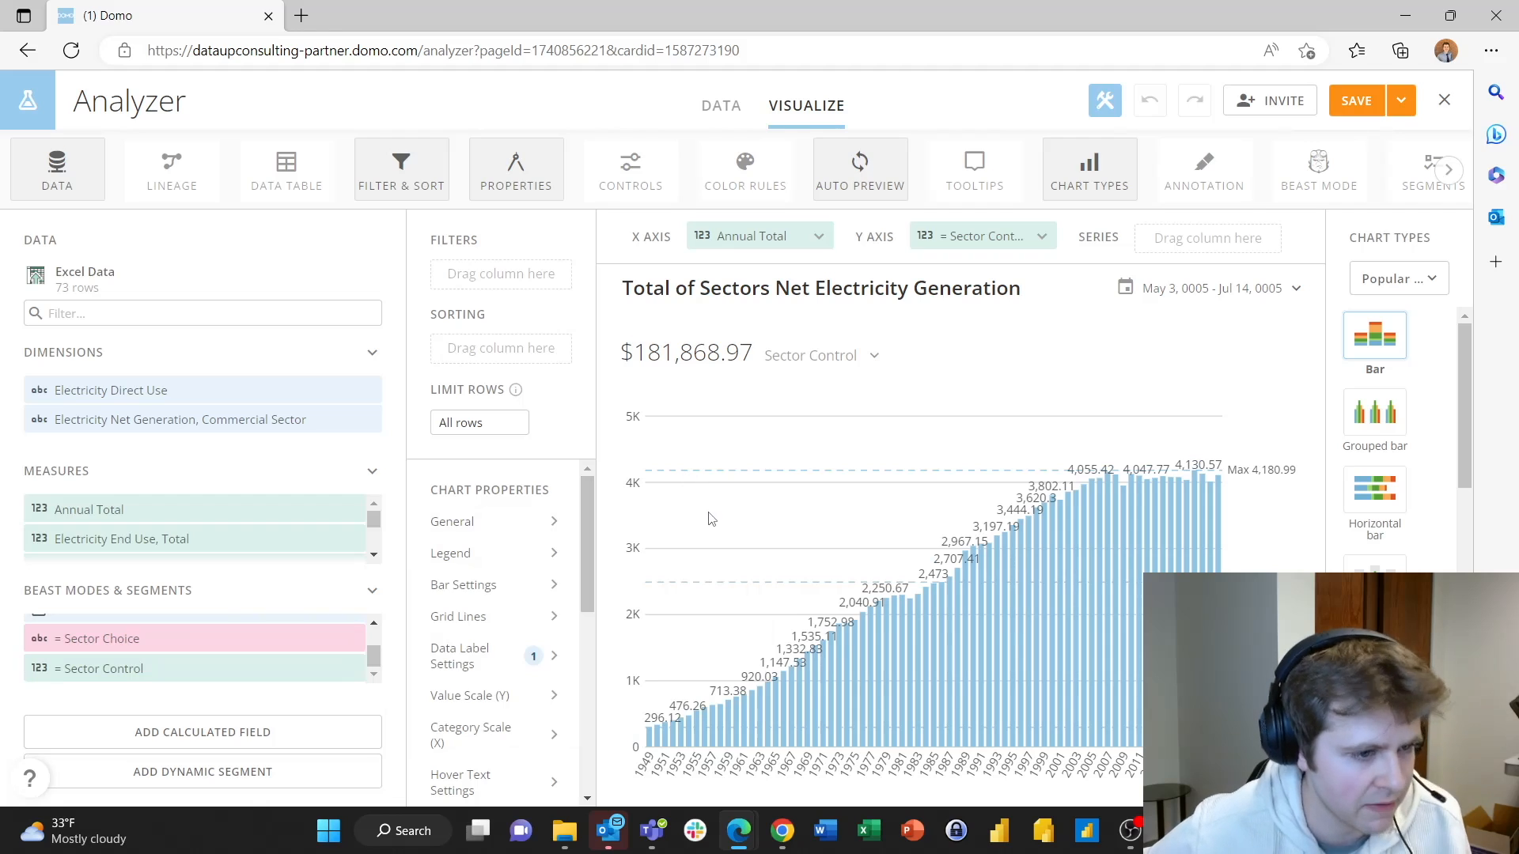
left_click(171, 638)
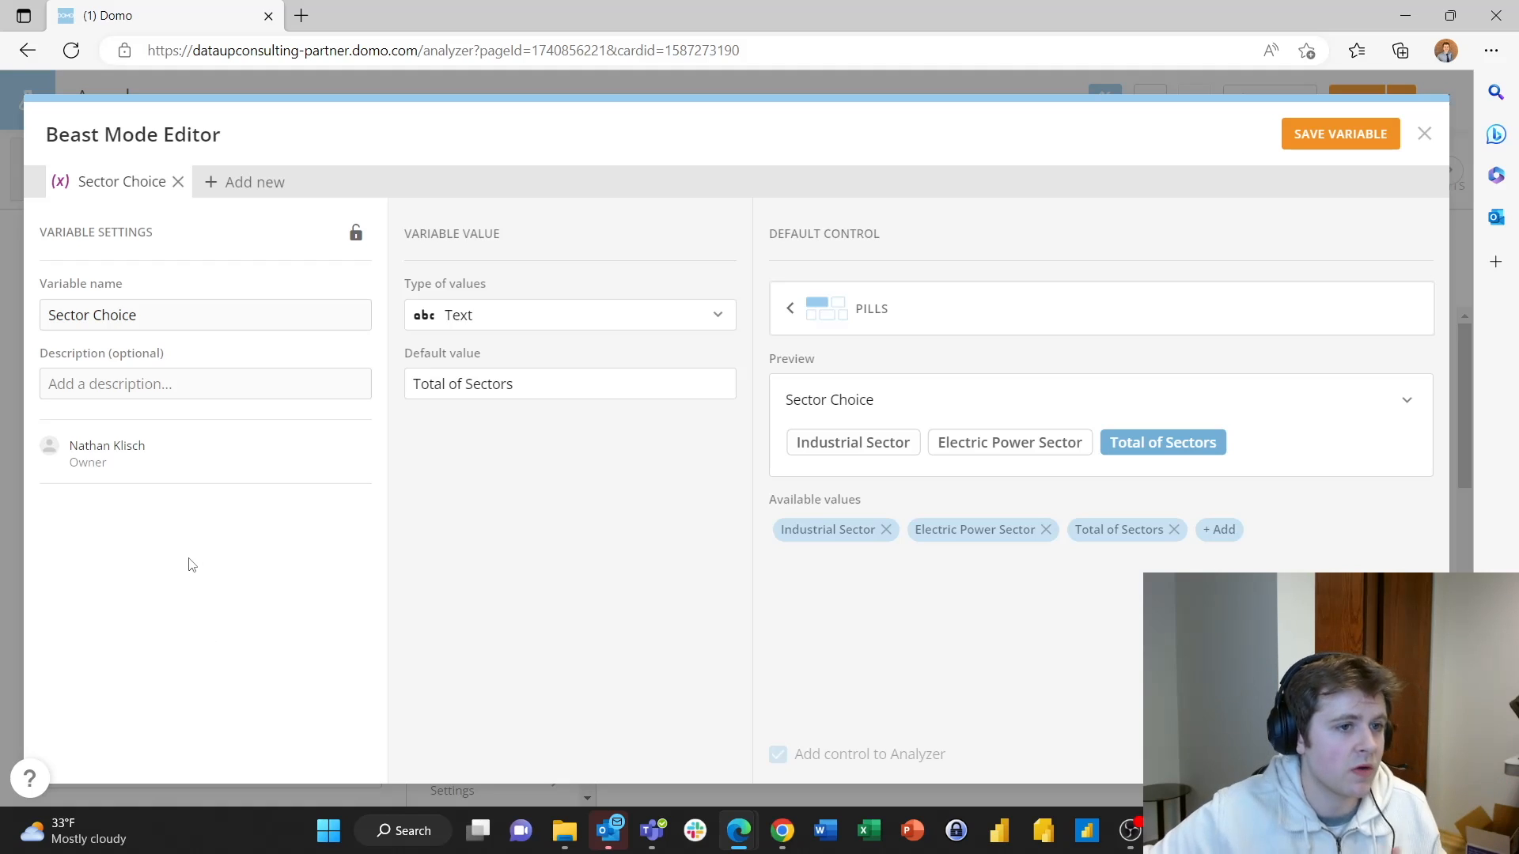
left_click(243, 188)
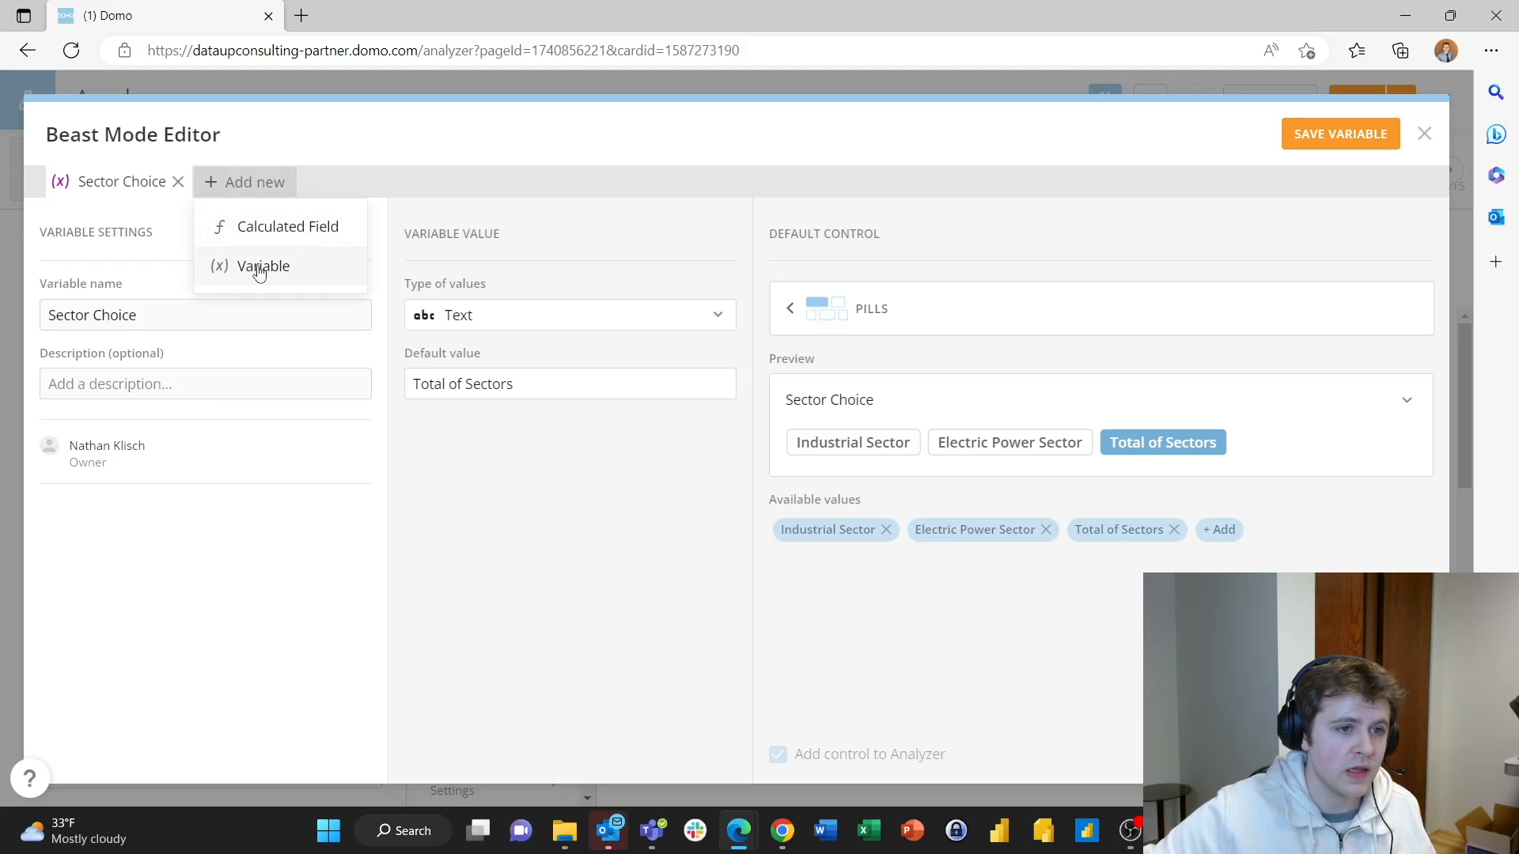
left_click(331, 563)
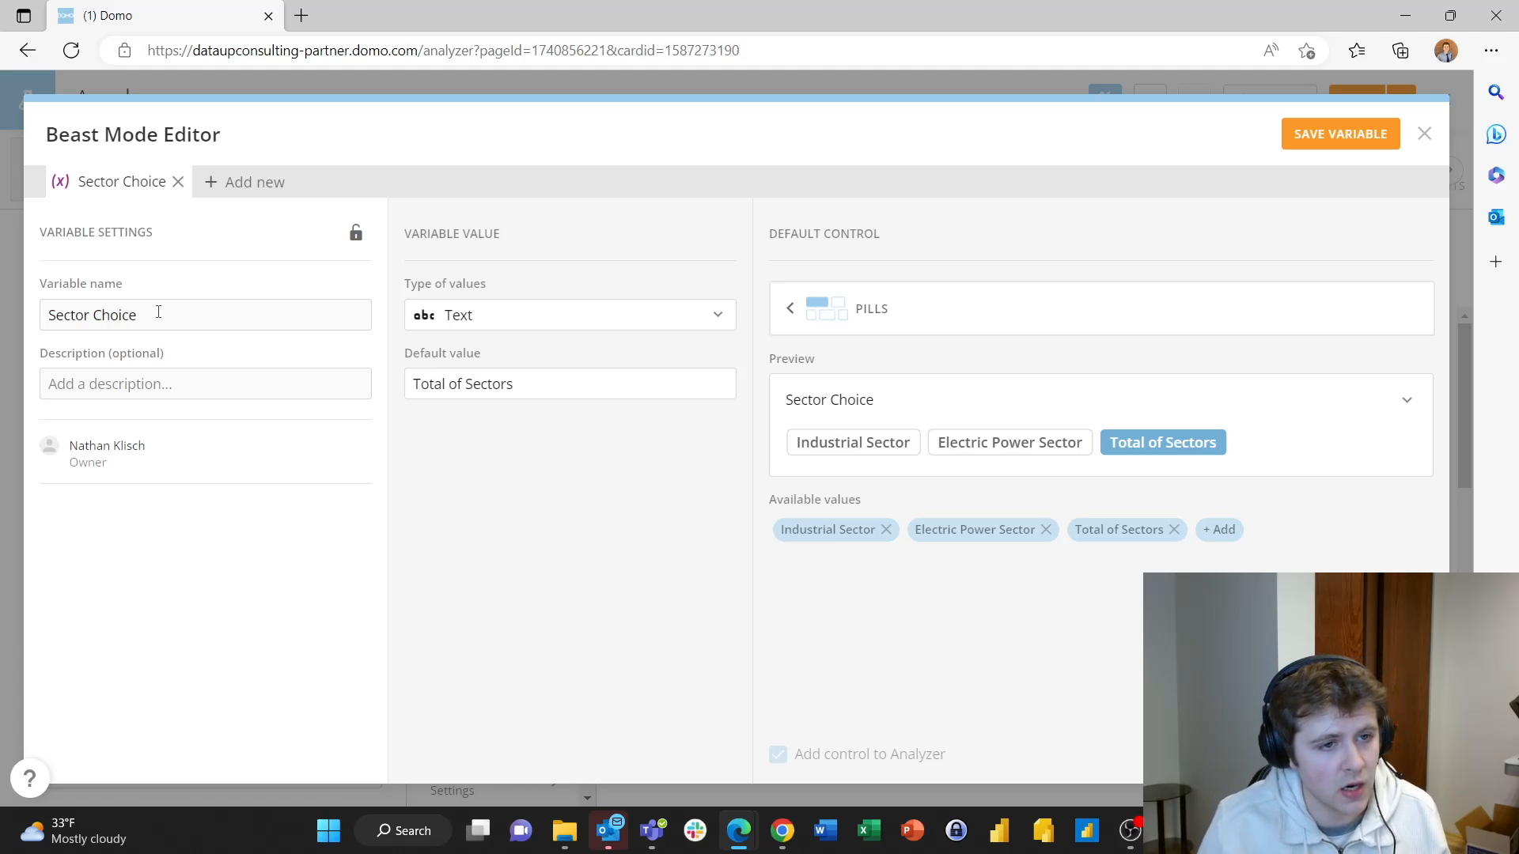
- Choose Text as the Sector Choice variable's value type and Pills as its default control
left_click(490, 320)
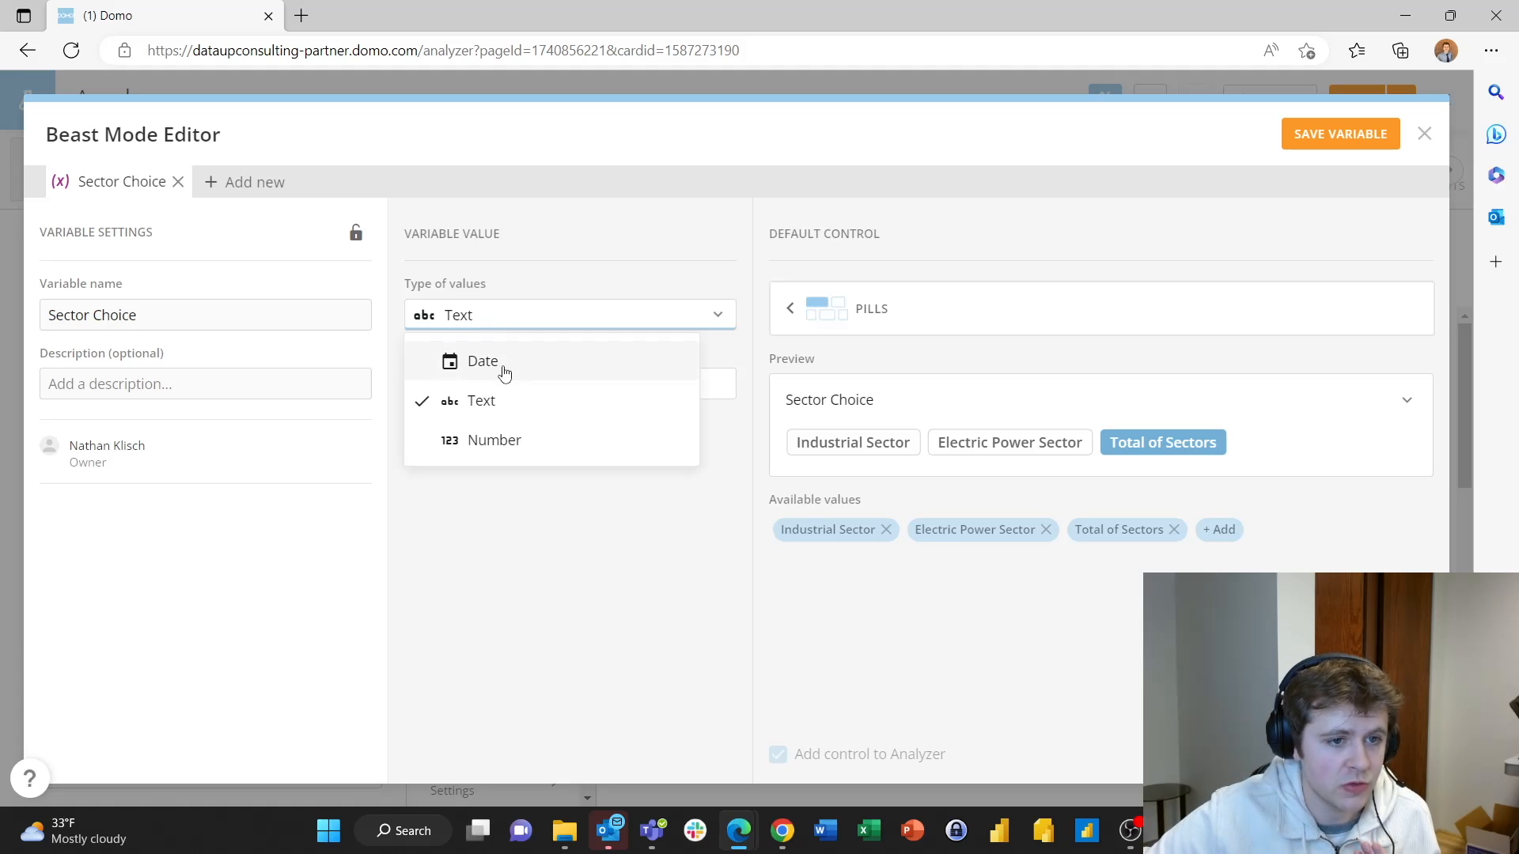
left_click(487, 402)
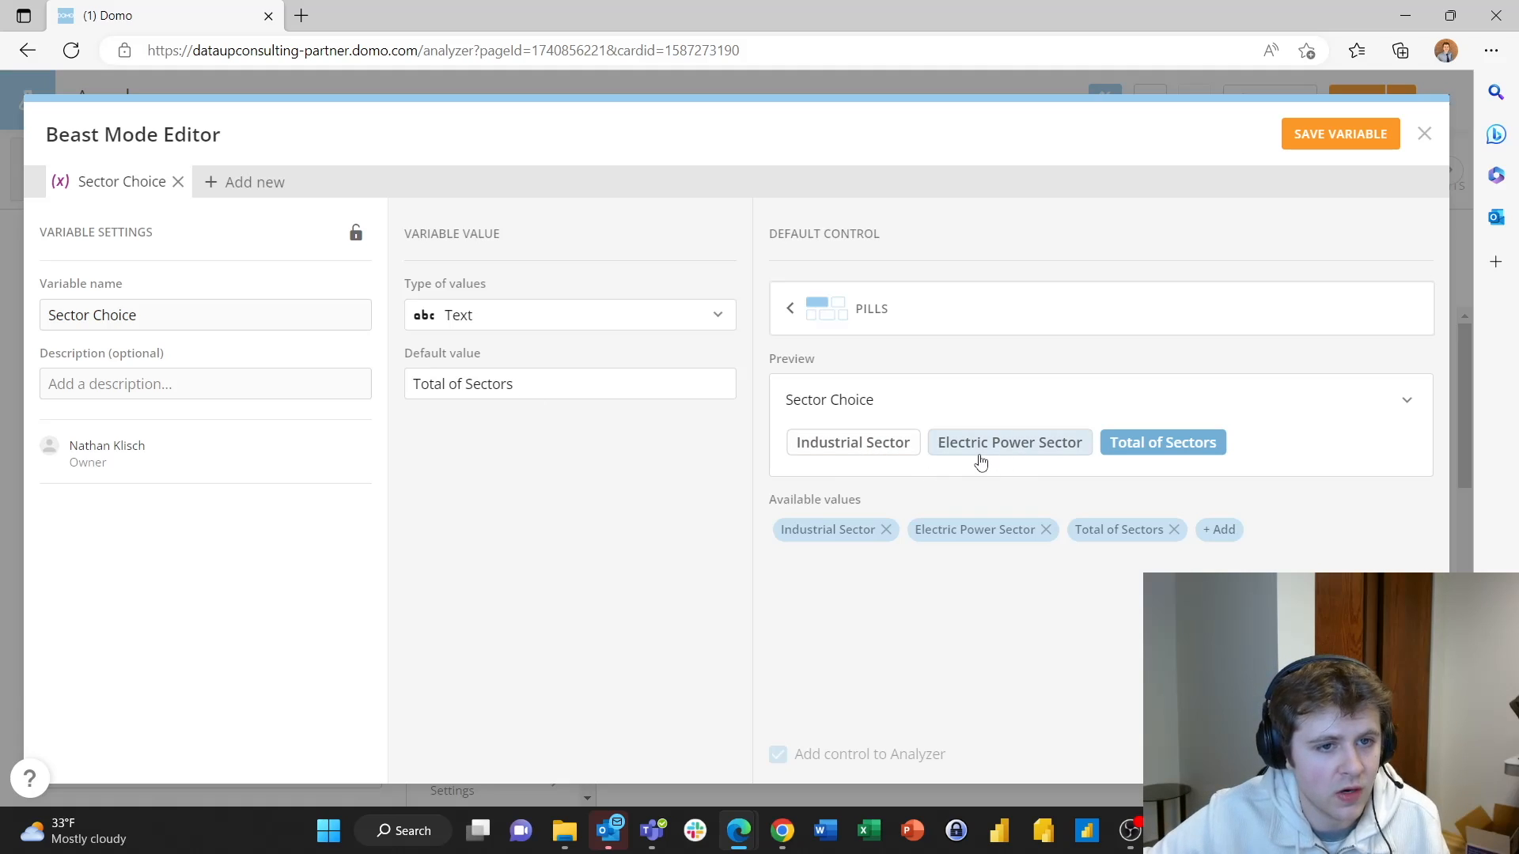
left_click(903, 313)
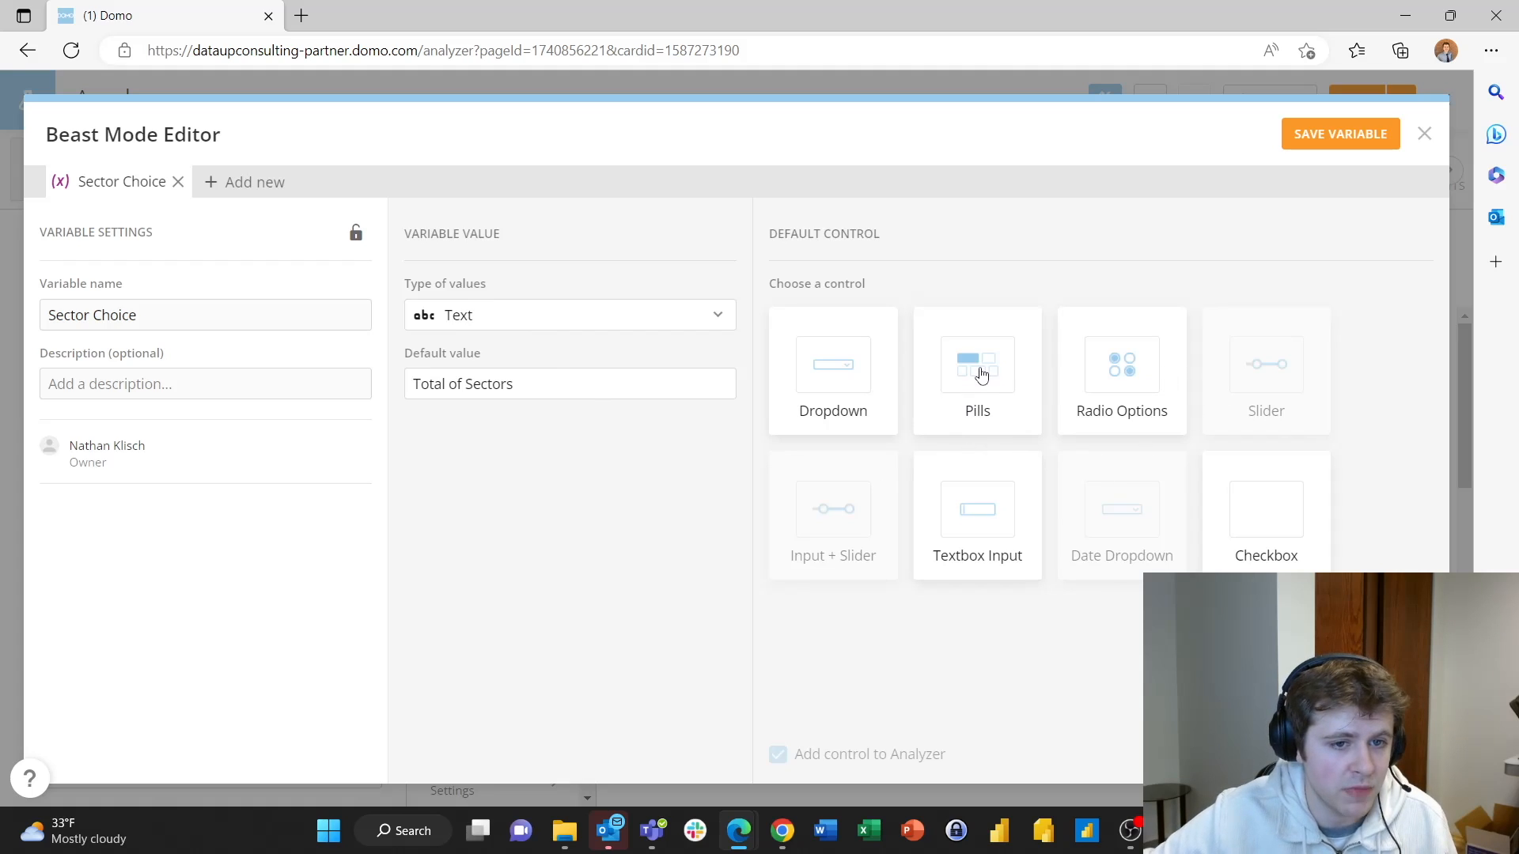
left_click(981, 375)
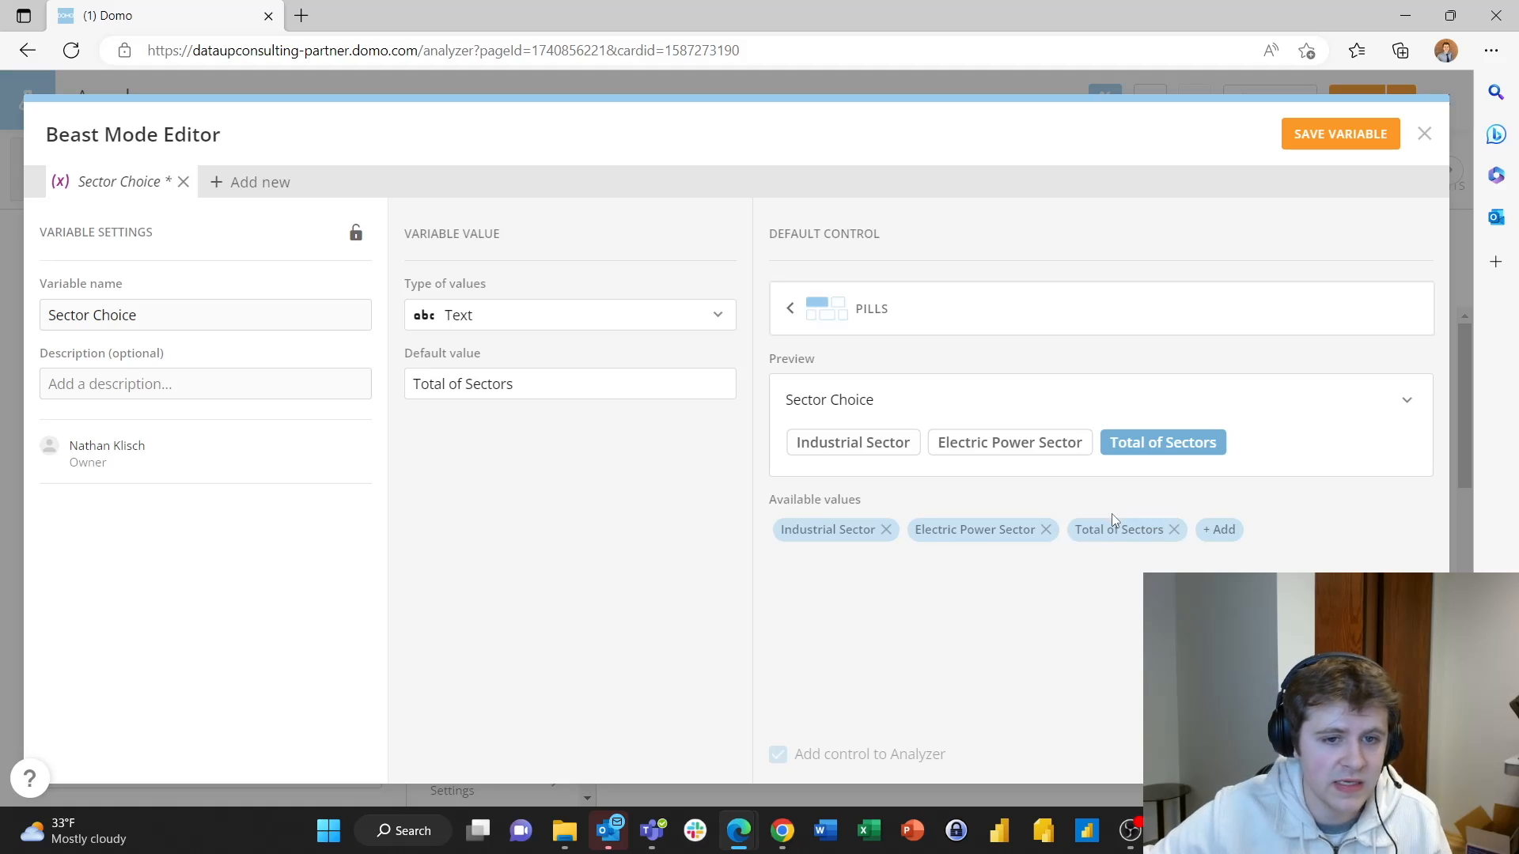
- Save the Sector Choice variable without adding another available value and return to the Analyzer
left_click(1214, 540)
left_click(1024, 601)
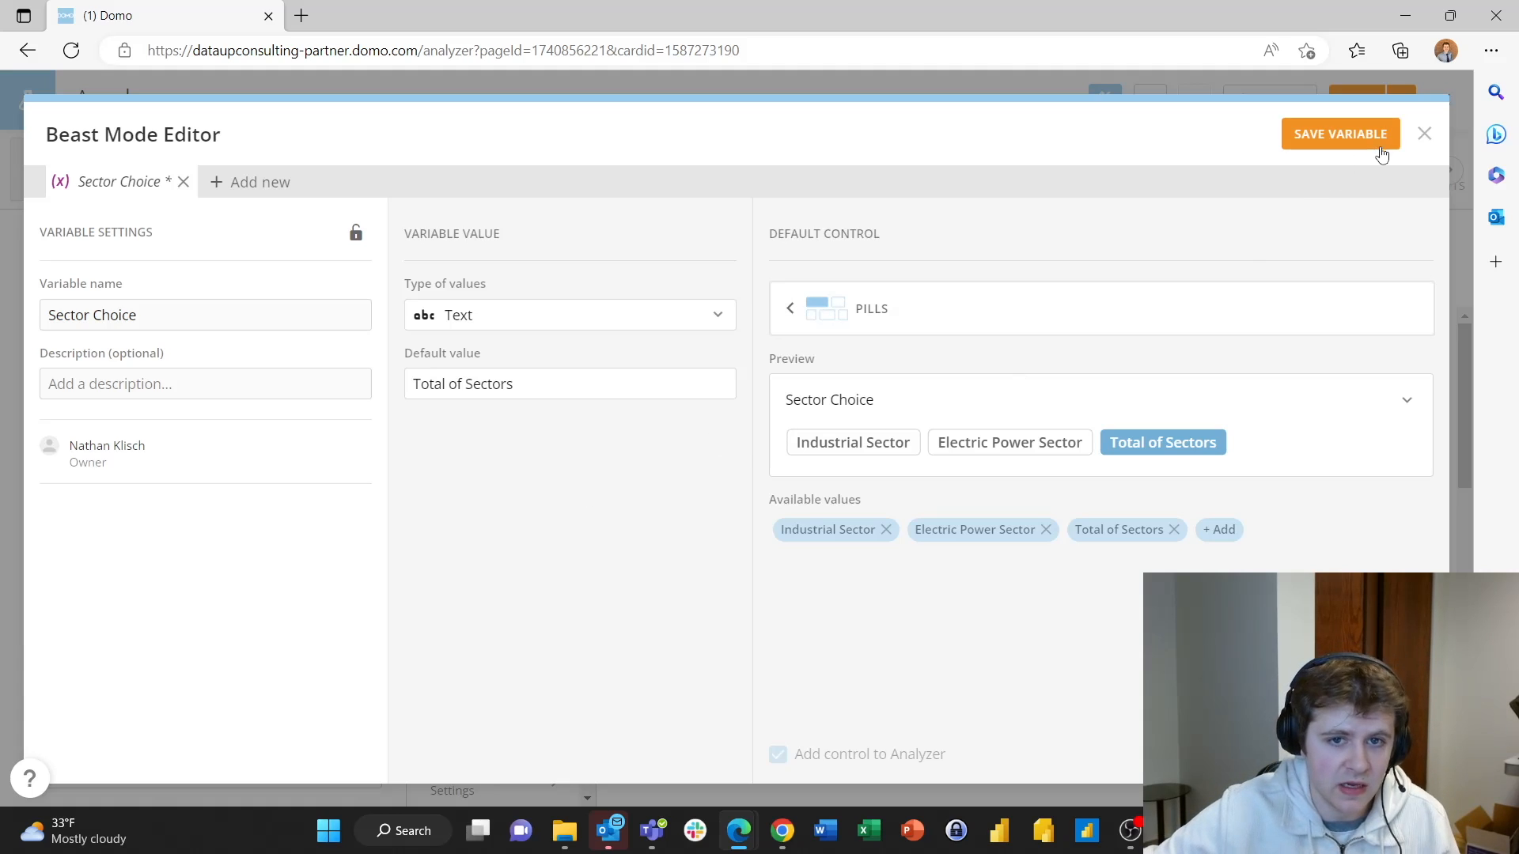
left_click(1424, 136)
left_click(1359, 136)
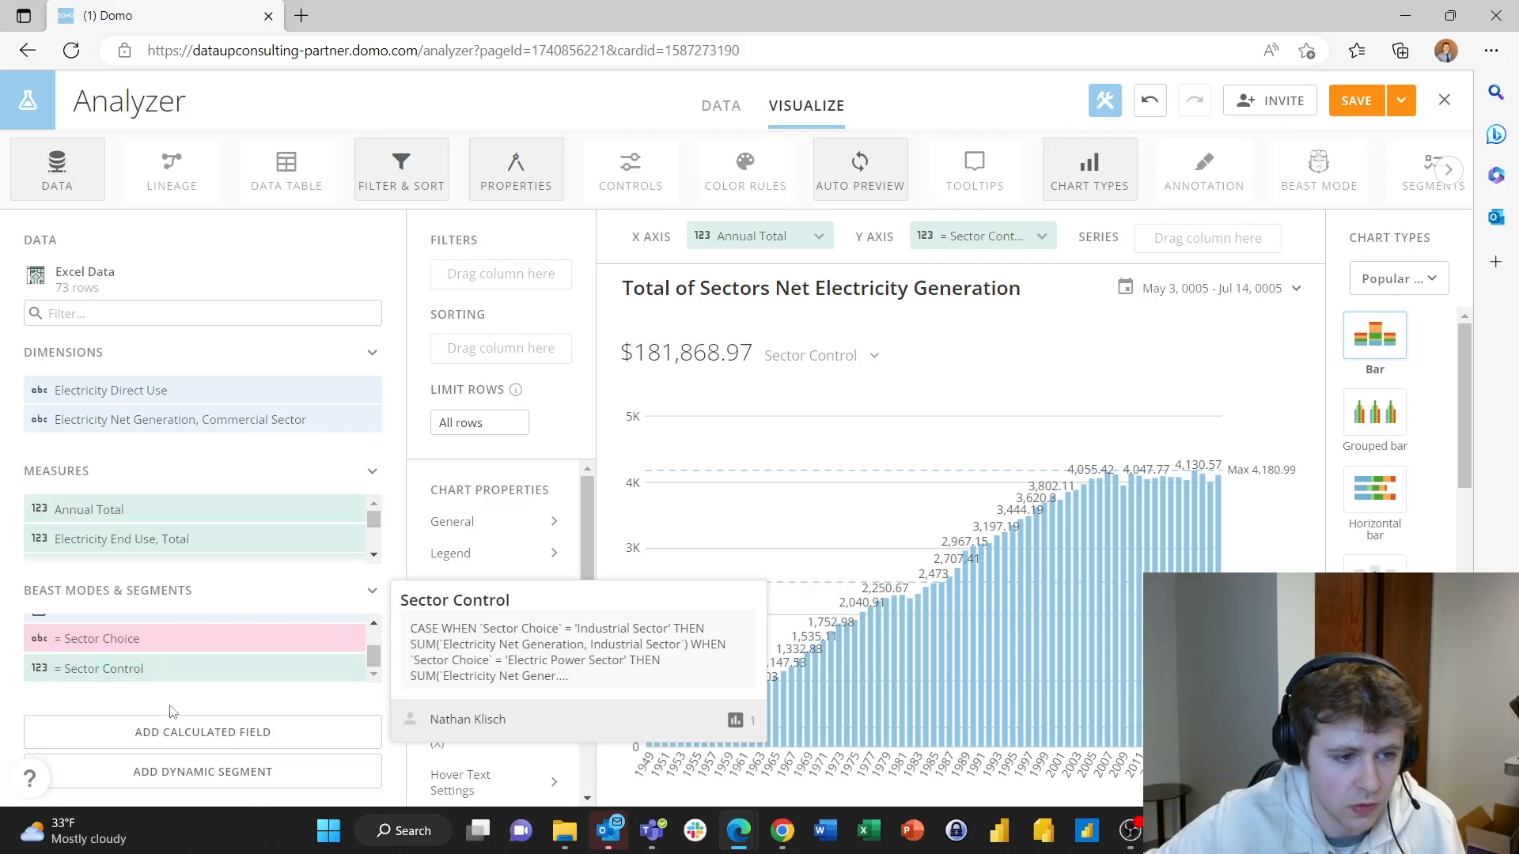
- Examine the CASE formula of the Sector Control calculated field, highlighting its 'Industrial Sector' condition, and close the editor without saving
left_click(176, 673)
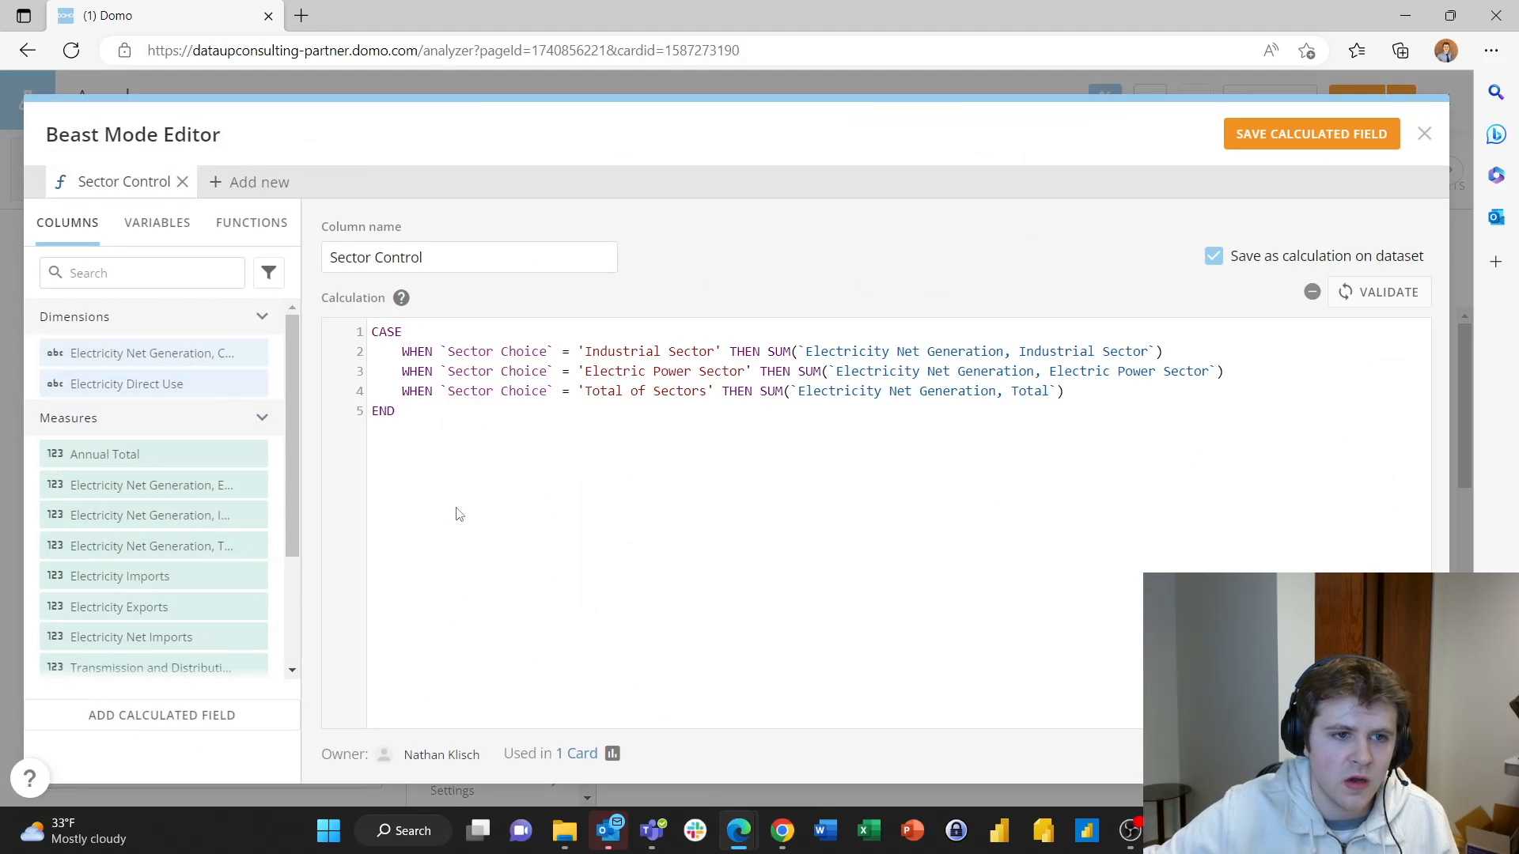
left_click_drag(446, 349, 720, 353)
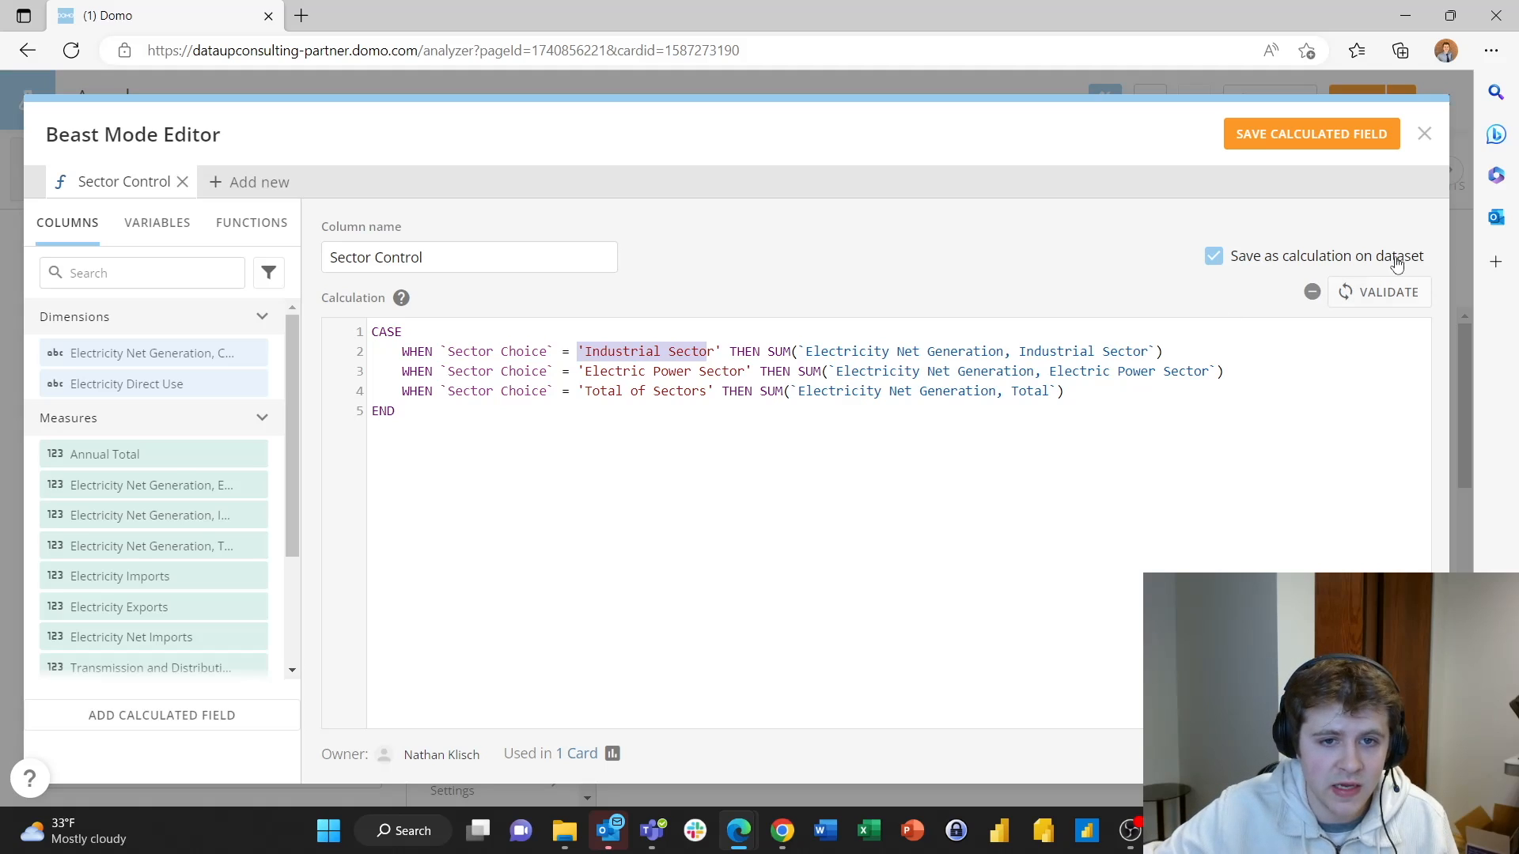
left_click(1424, 134)
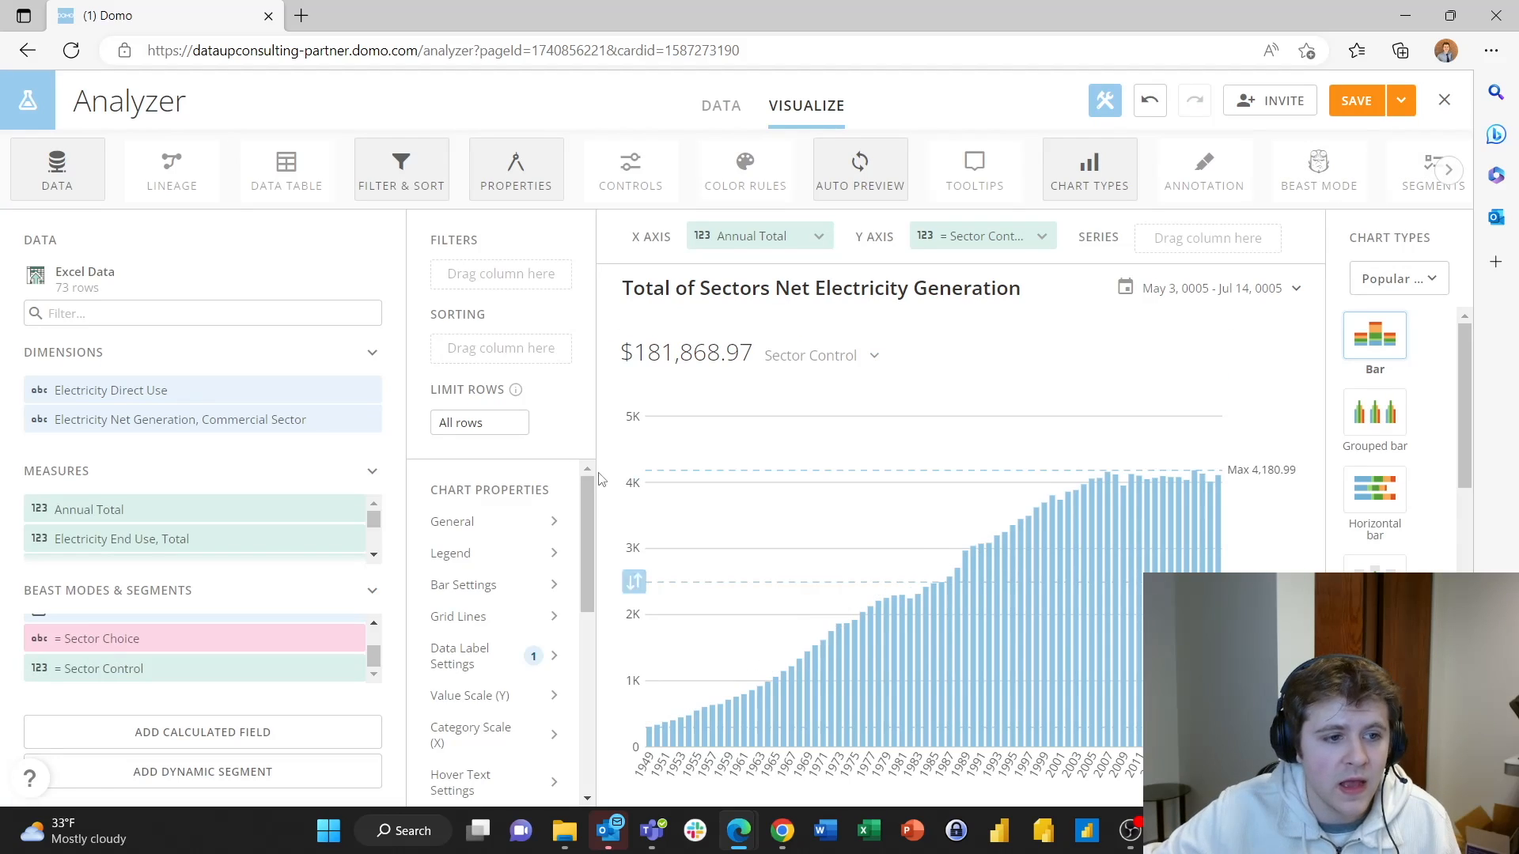
mouse_move(161, 660)
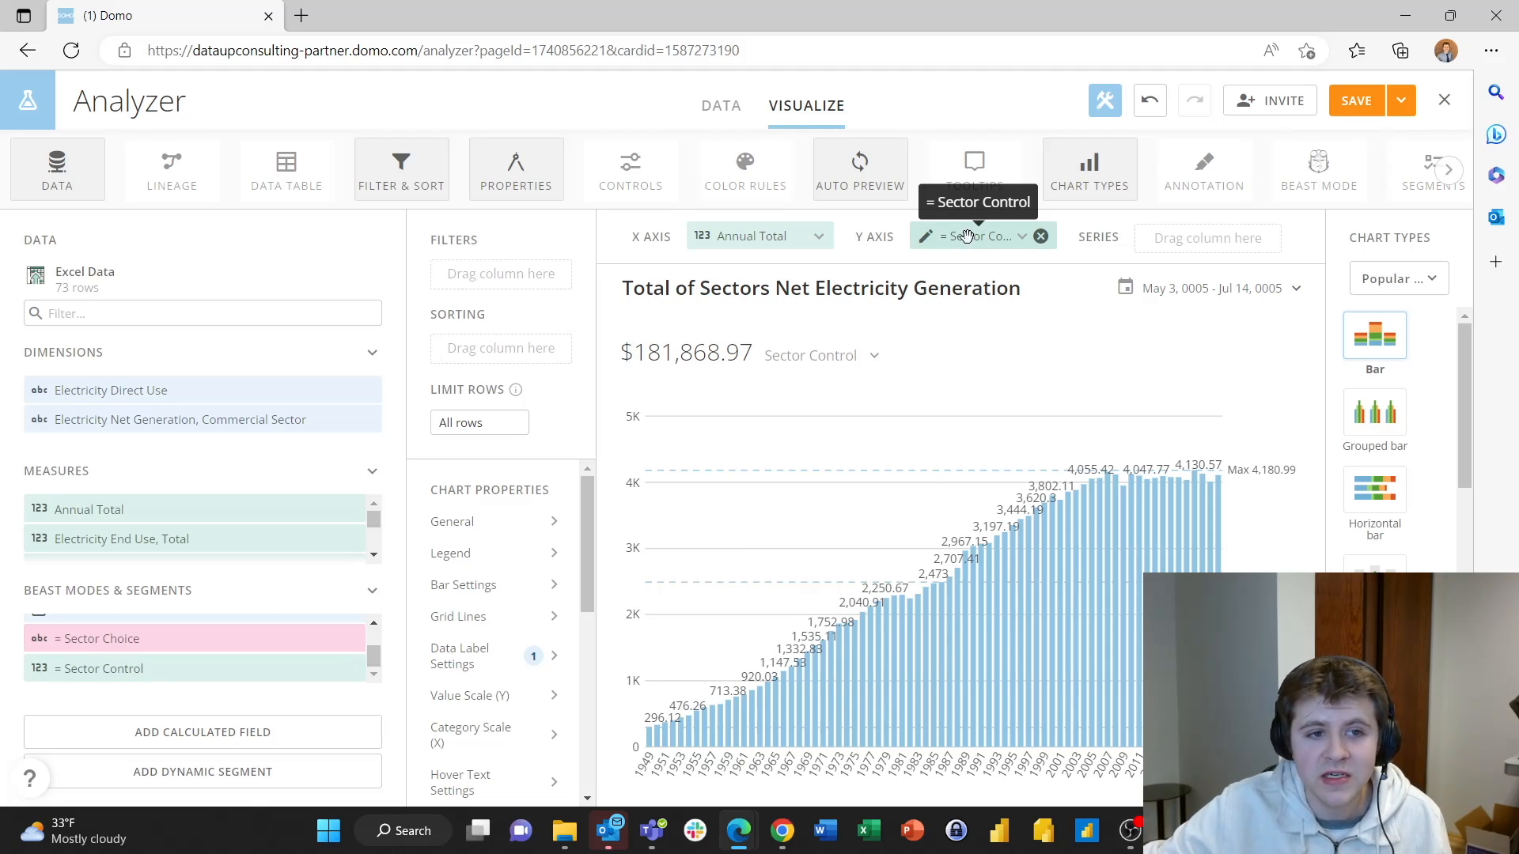
- Show a wider controls pane beside the chart and hide the chart properties and the filter and sort panes
left_click(647, 182)
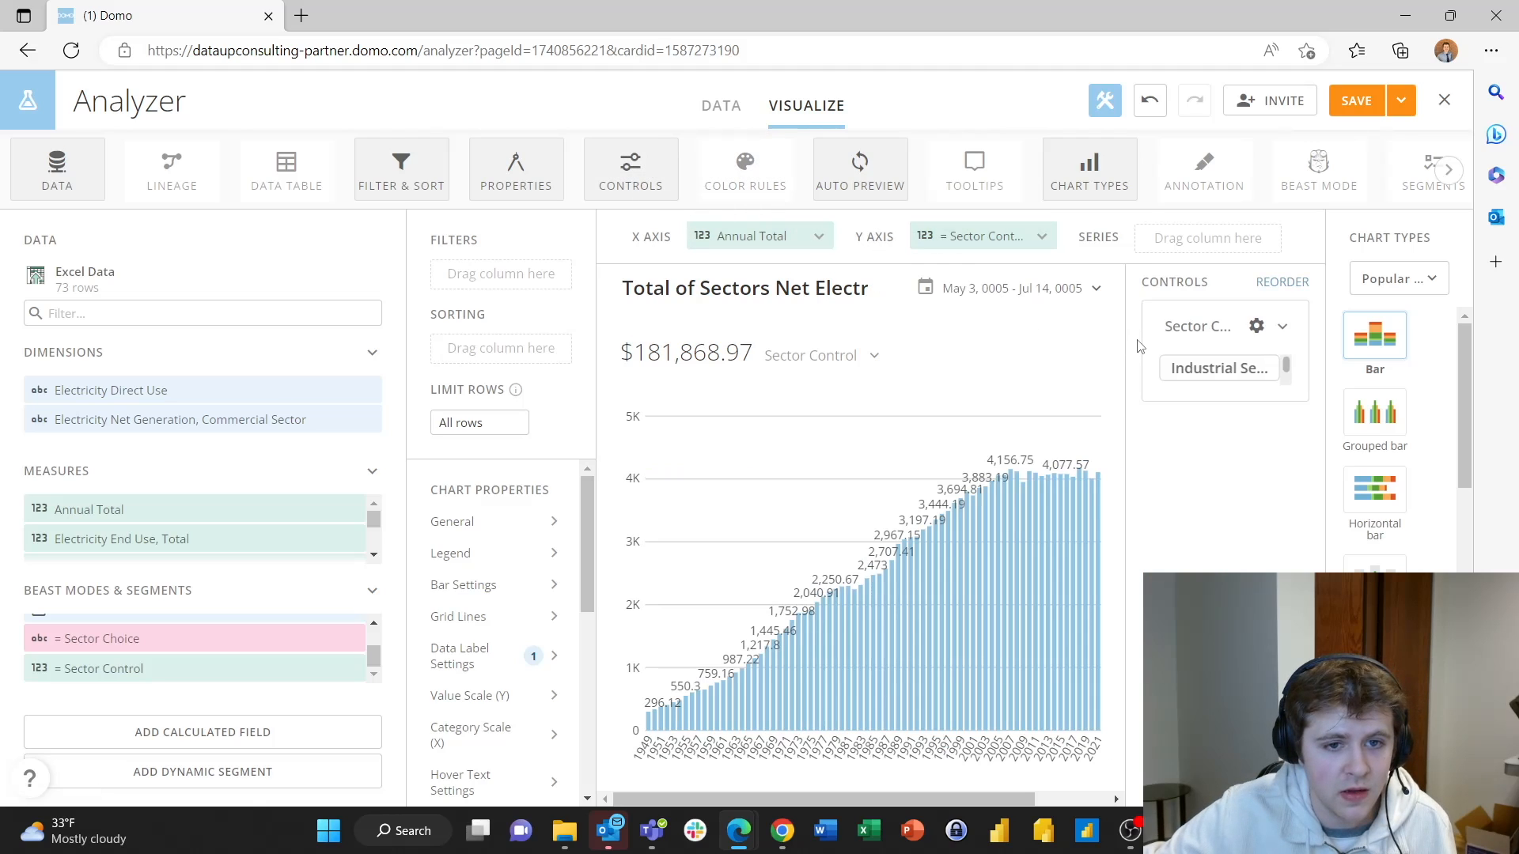
left_click_drag(1124, 332, 936, 329)
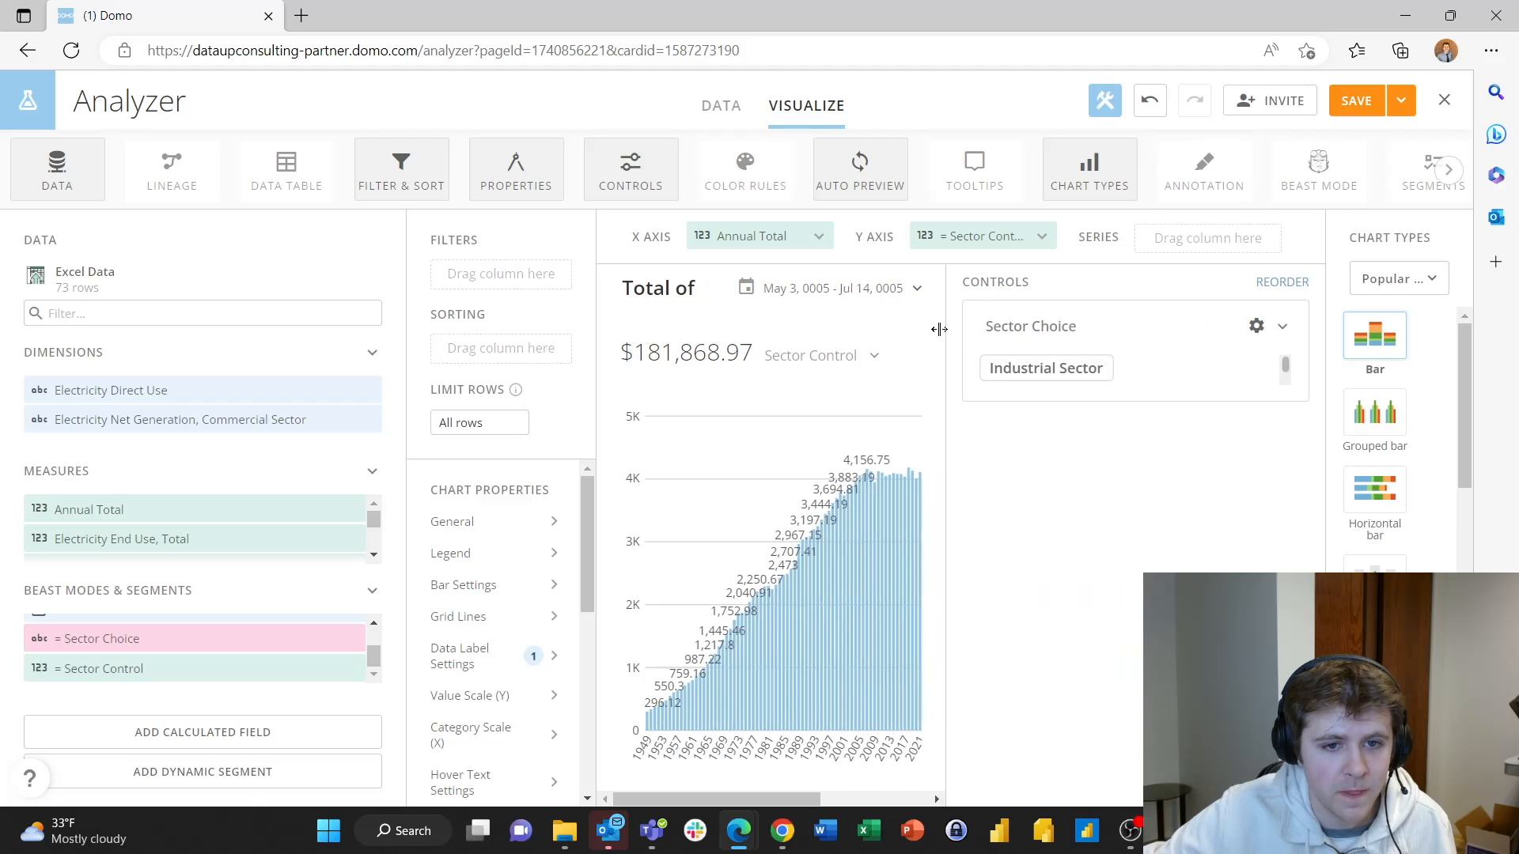
left_click(510, 170)
left_click(398, 166)
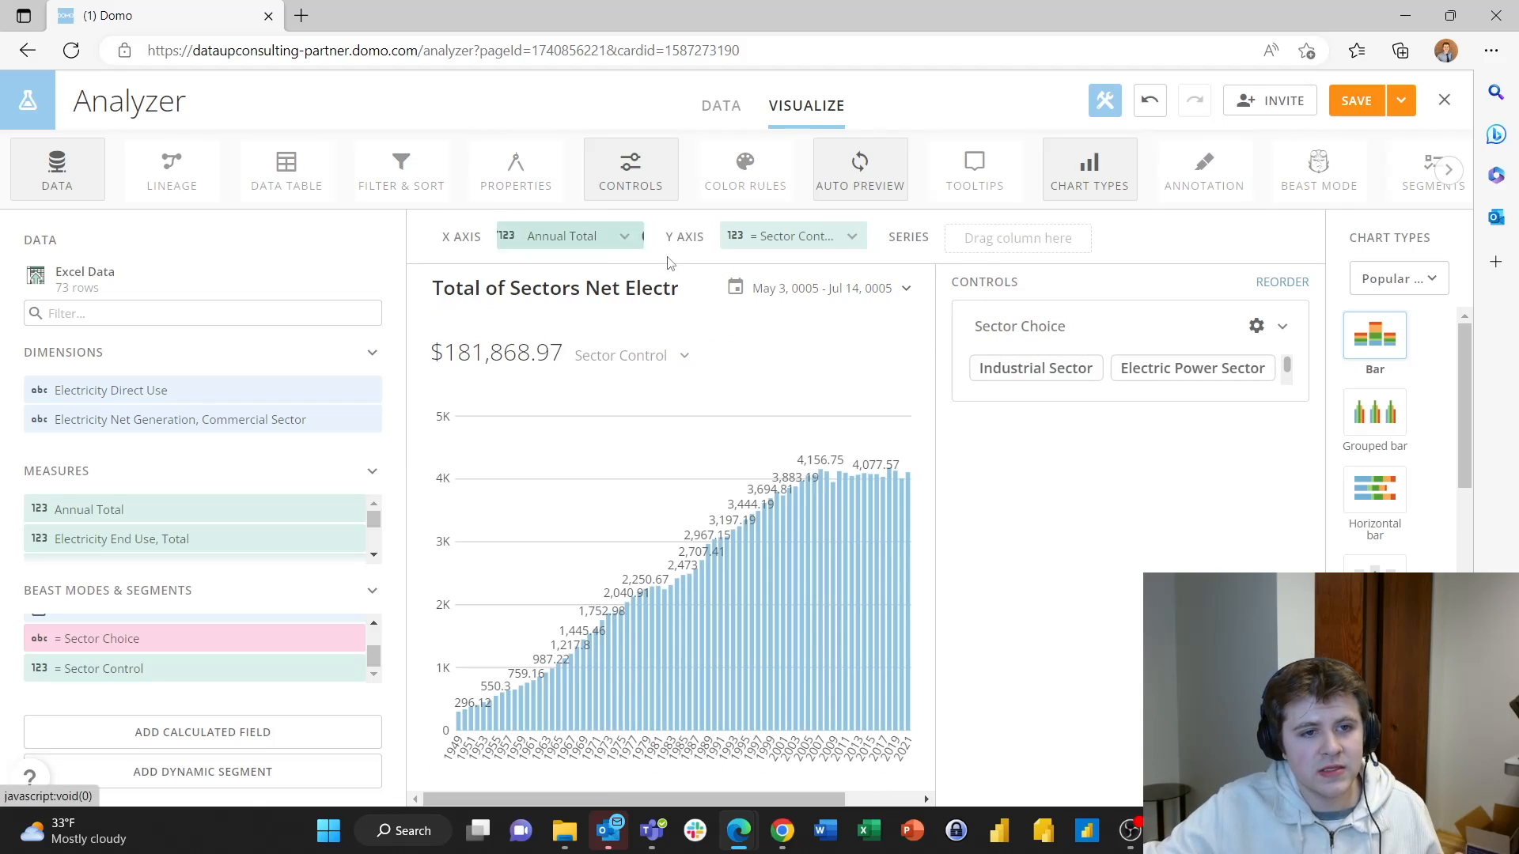
- Test the Sector Choice control with Industrial Sector and Electric Power Sector, leaving the latter selected, and hide the controls pane
left_click(1046, 372)
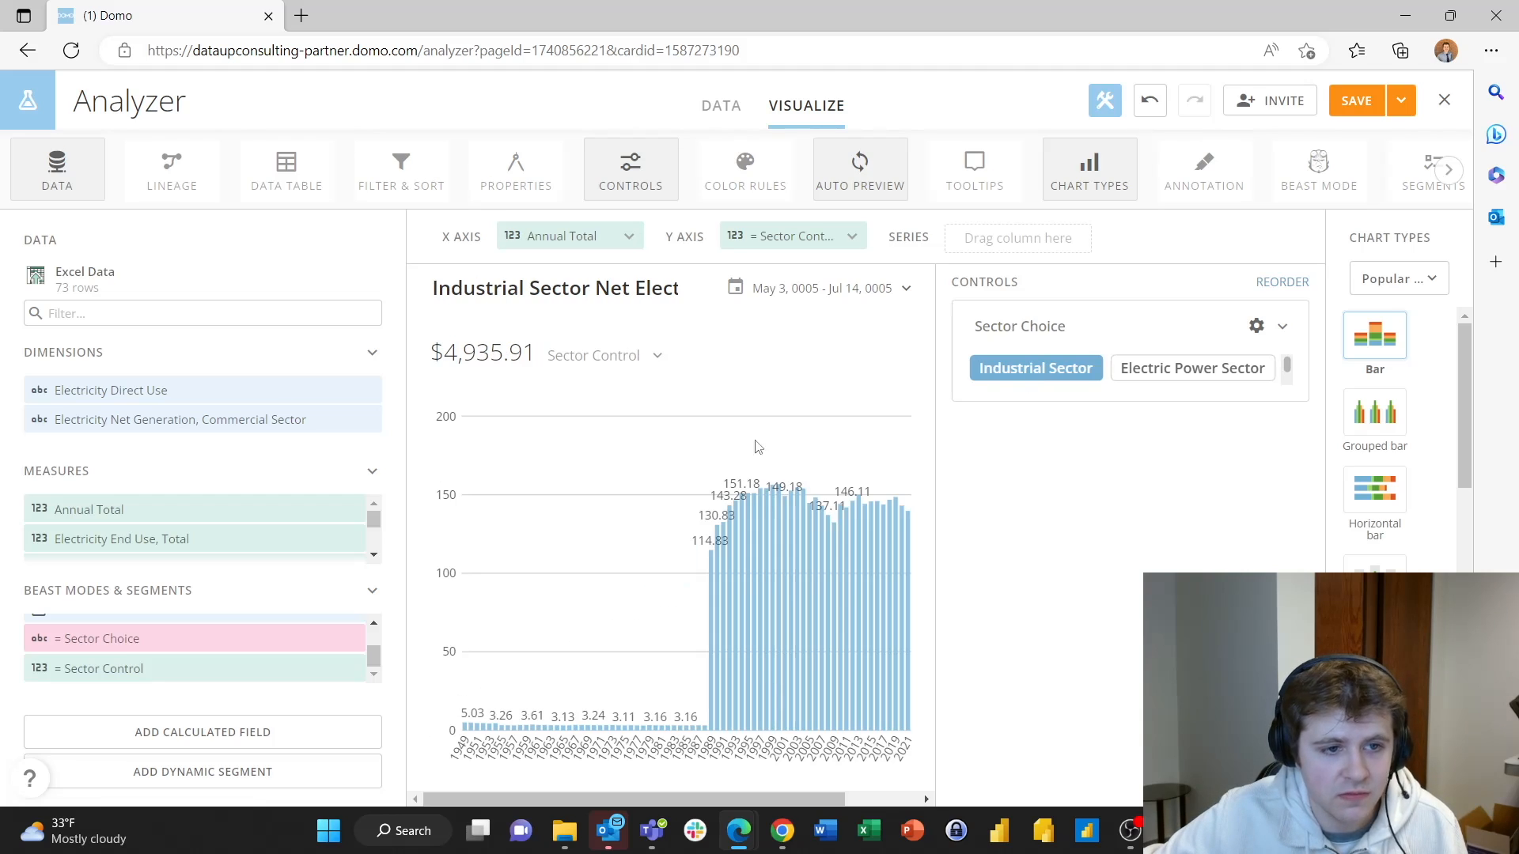
left_click(1192, 370)
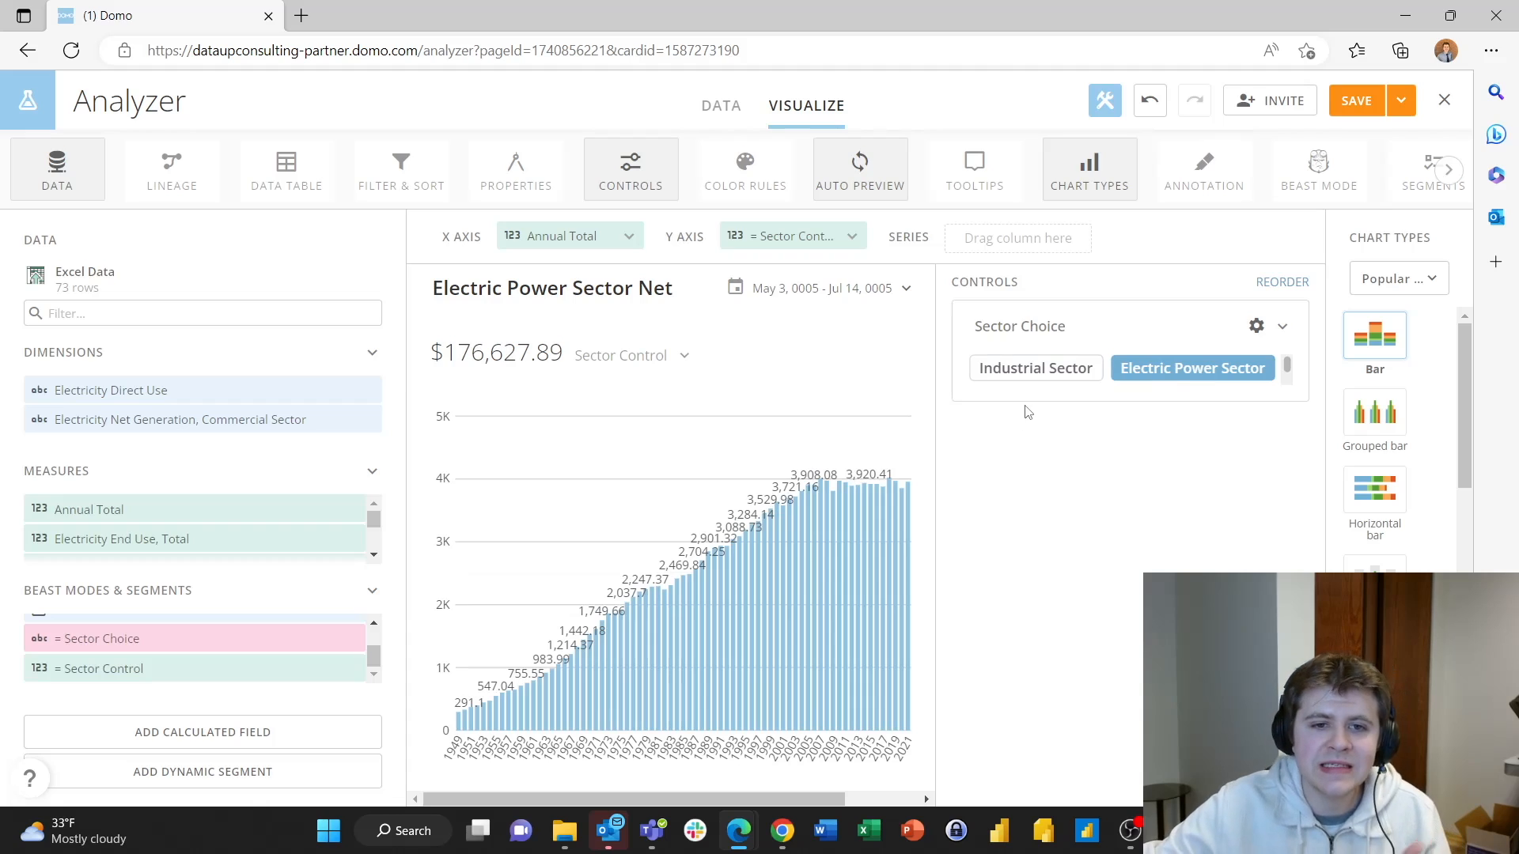
left_click(649, 192)
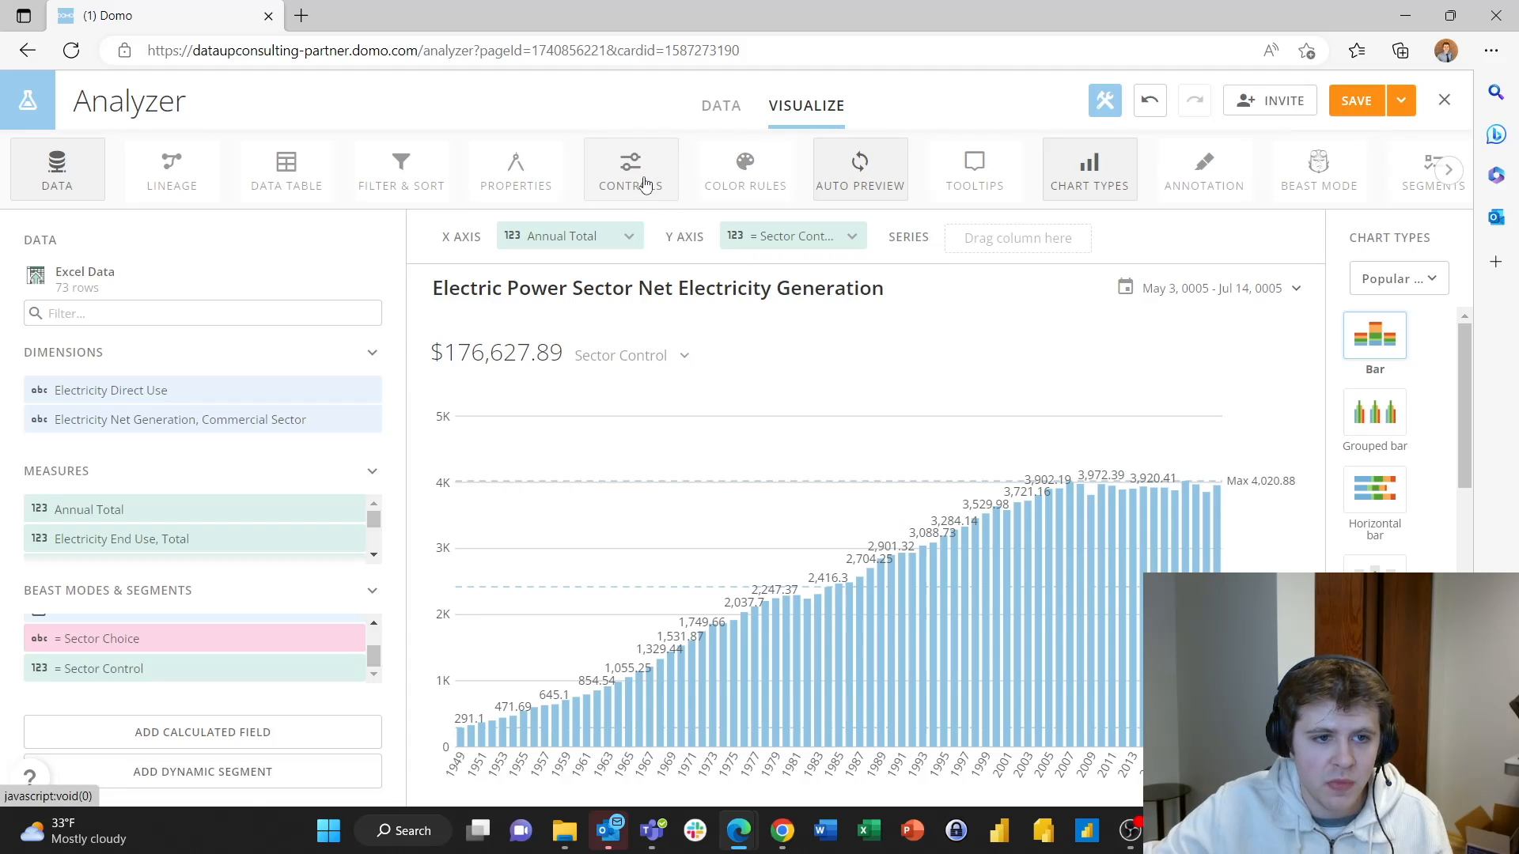
- Insert the Sector Choice variable as smart text at the end of the card title, without applying any default text, prefix or suffix
left_click(777, 297)
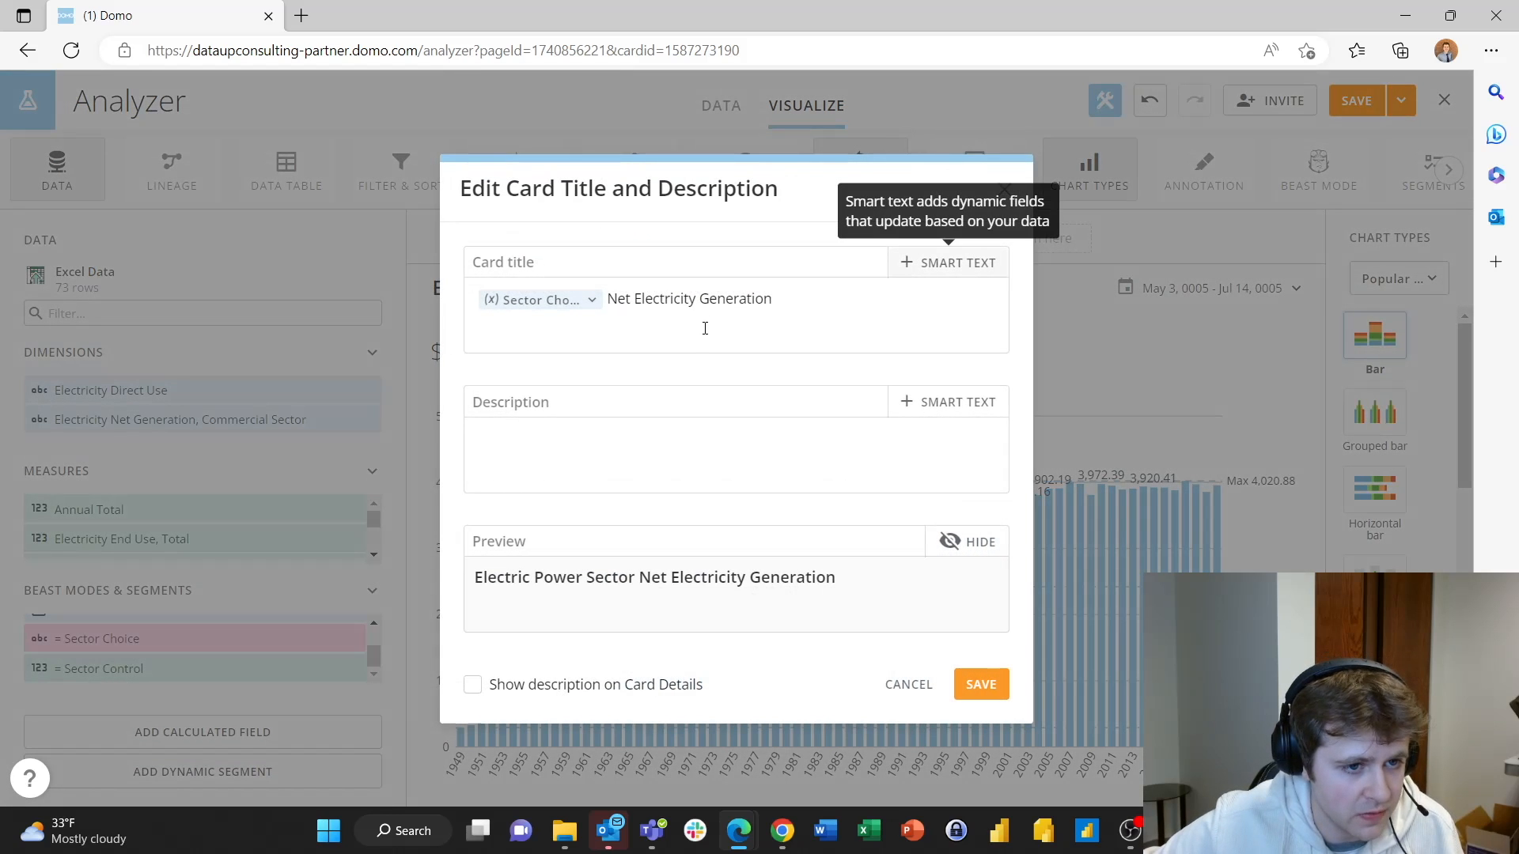
left_click(959, 270)
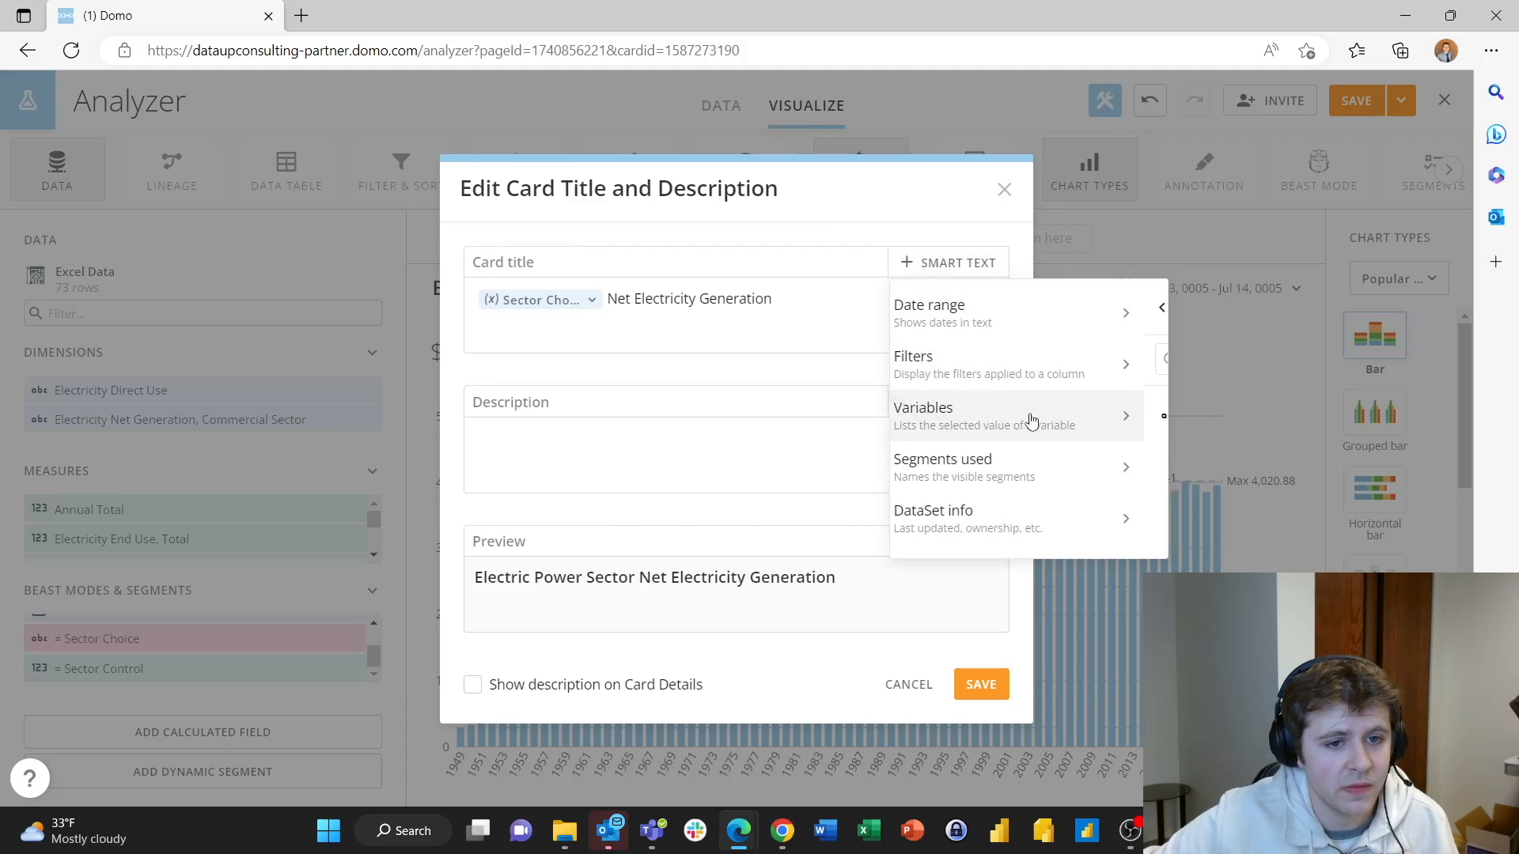
left_click(1030, 414)
left_click(966, 420)
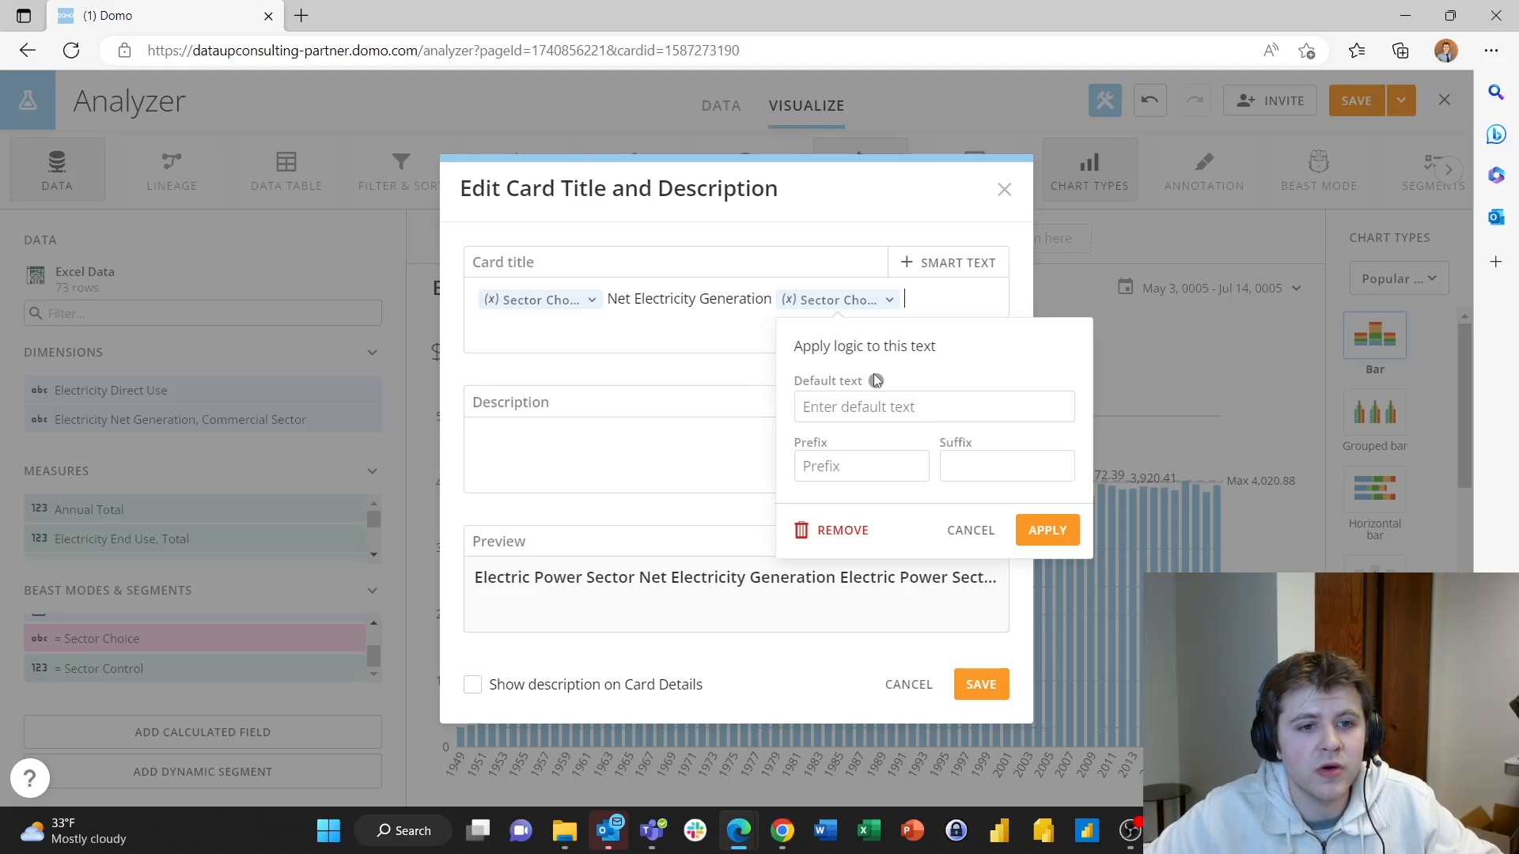
left_click(970, 530)
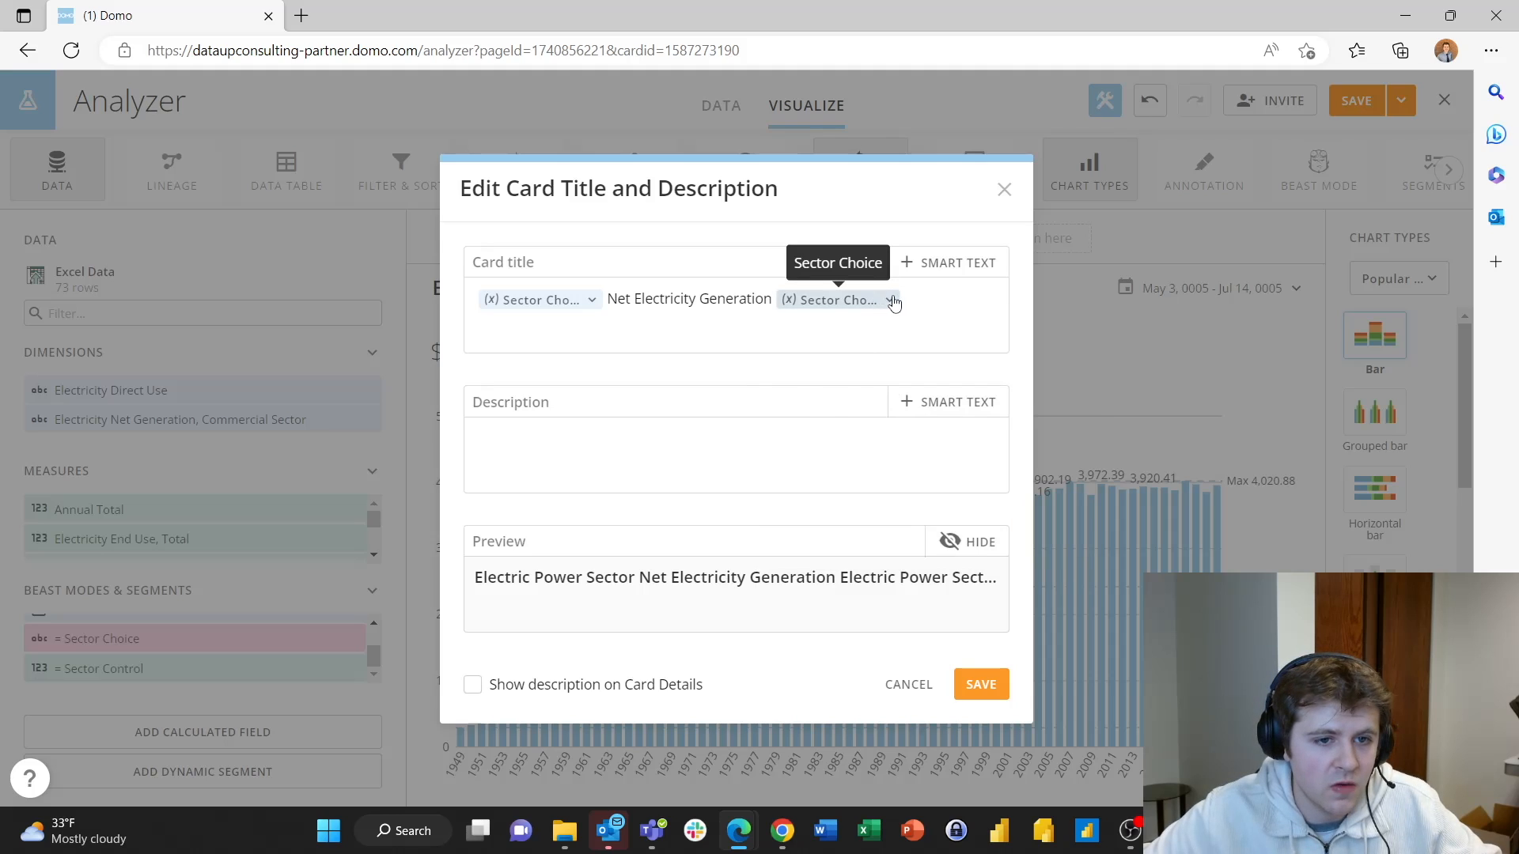
- Remove the second Sector Choice smart text from the card title and close the title dialog without saving
left_click(889, 299)
left_click(843, 530)
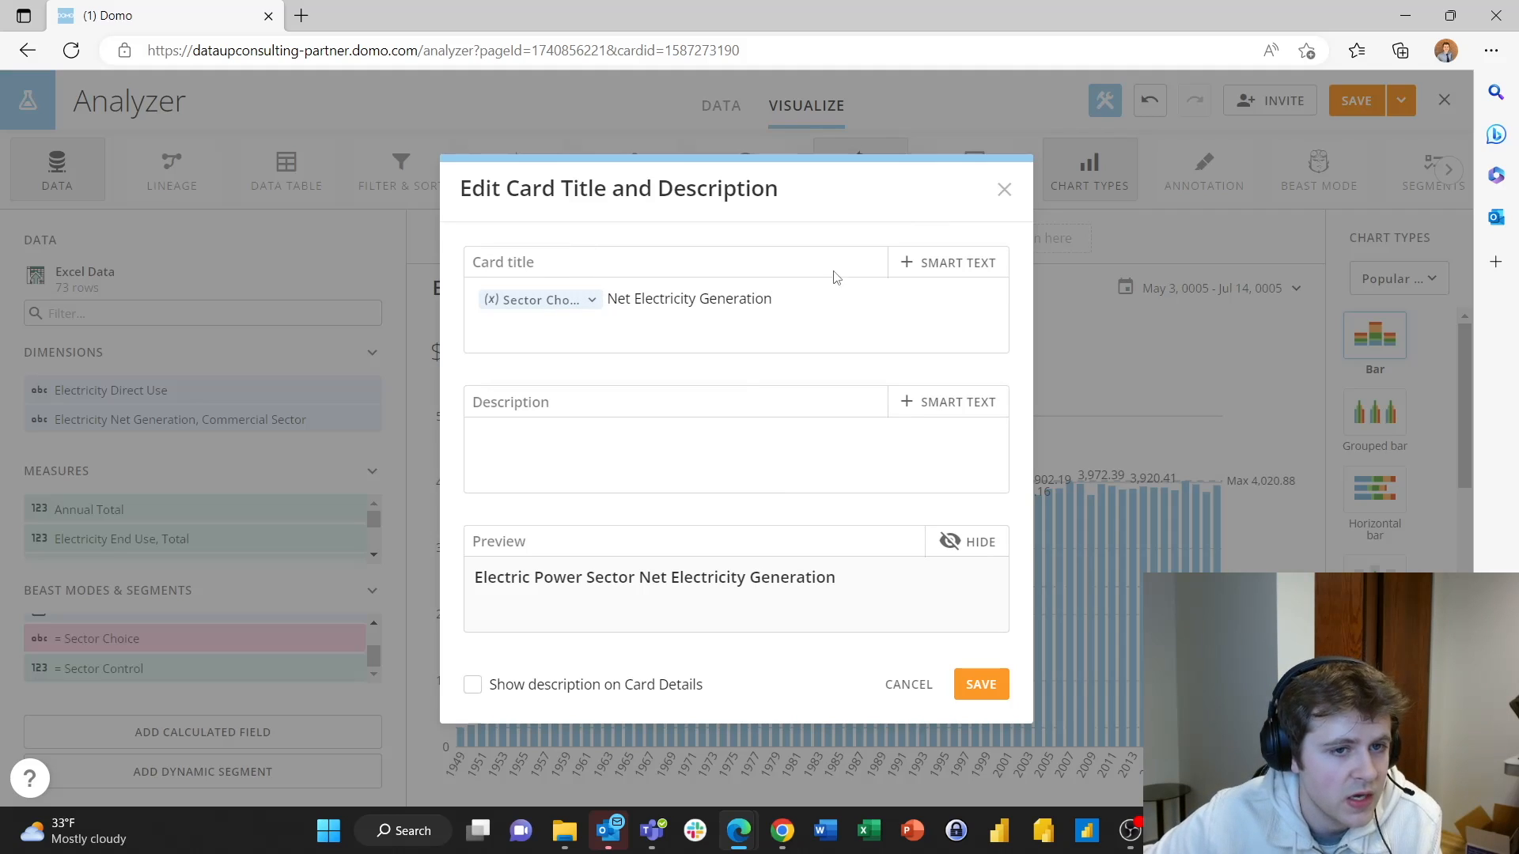
left_click(1004, 189)
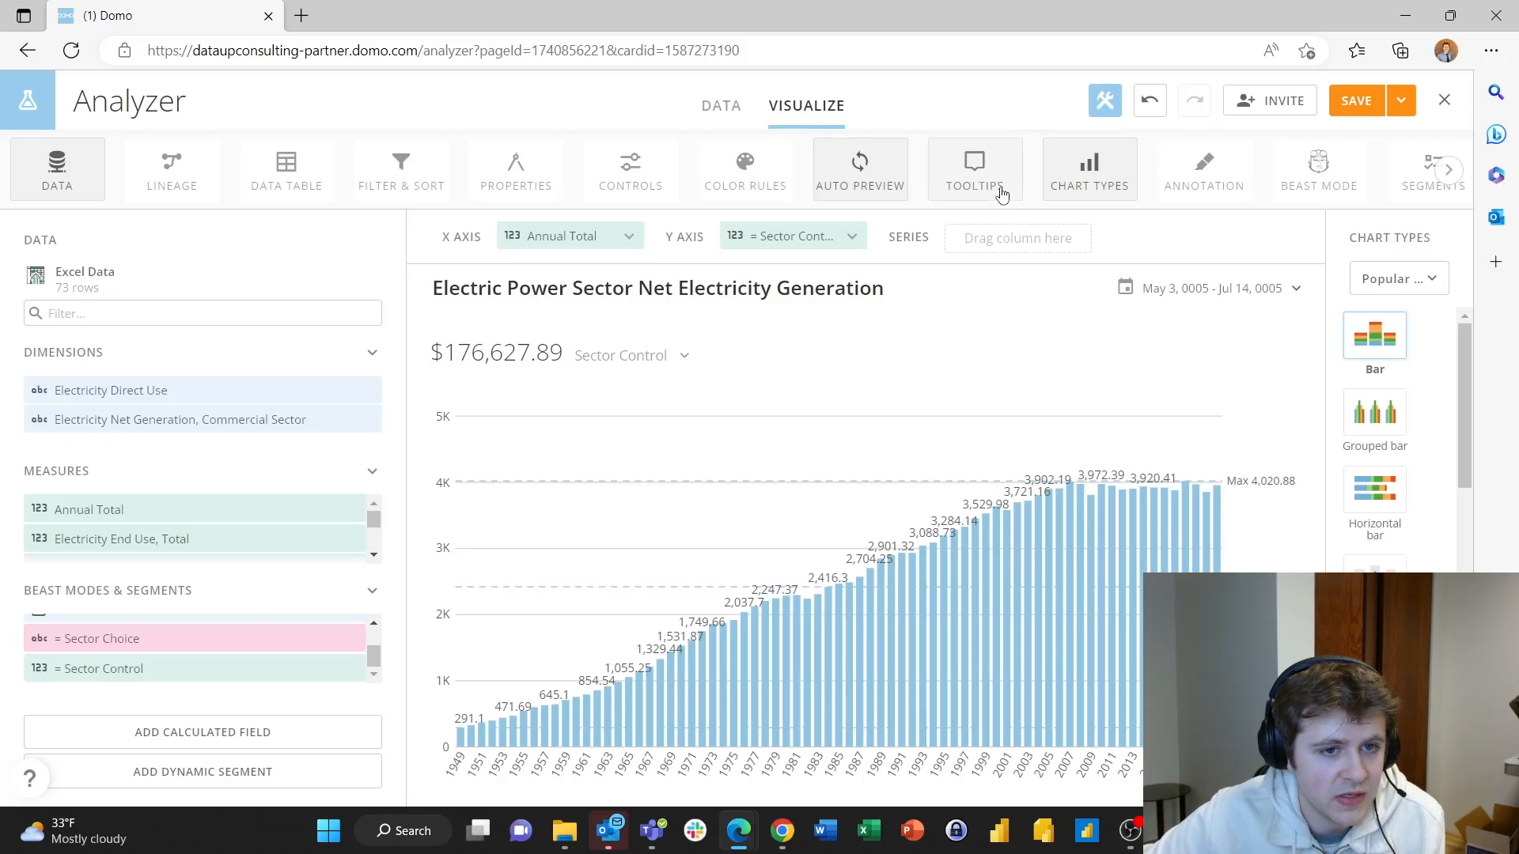
- Test the Sector Choice control with Industrial Sector beside the chart and hide the controls pane again
left_click(643, 183)
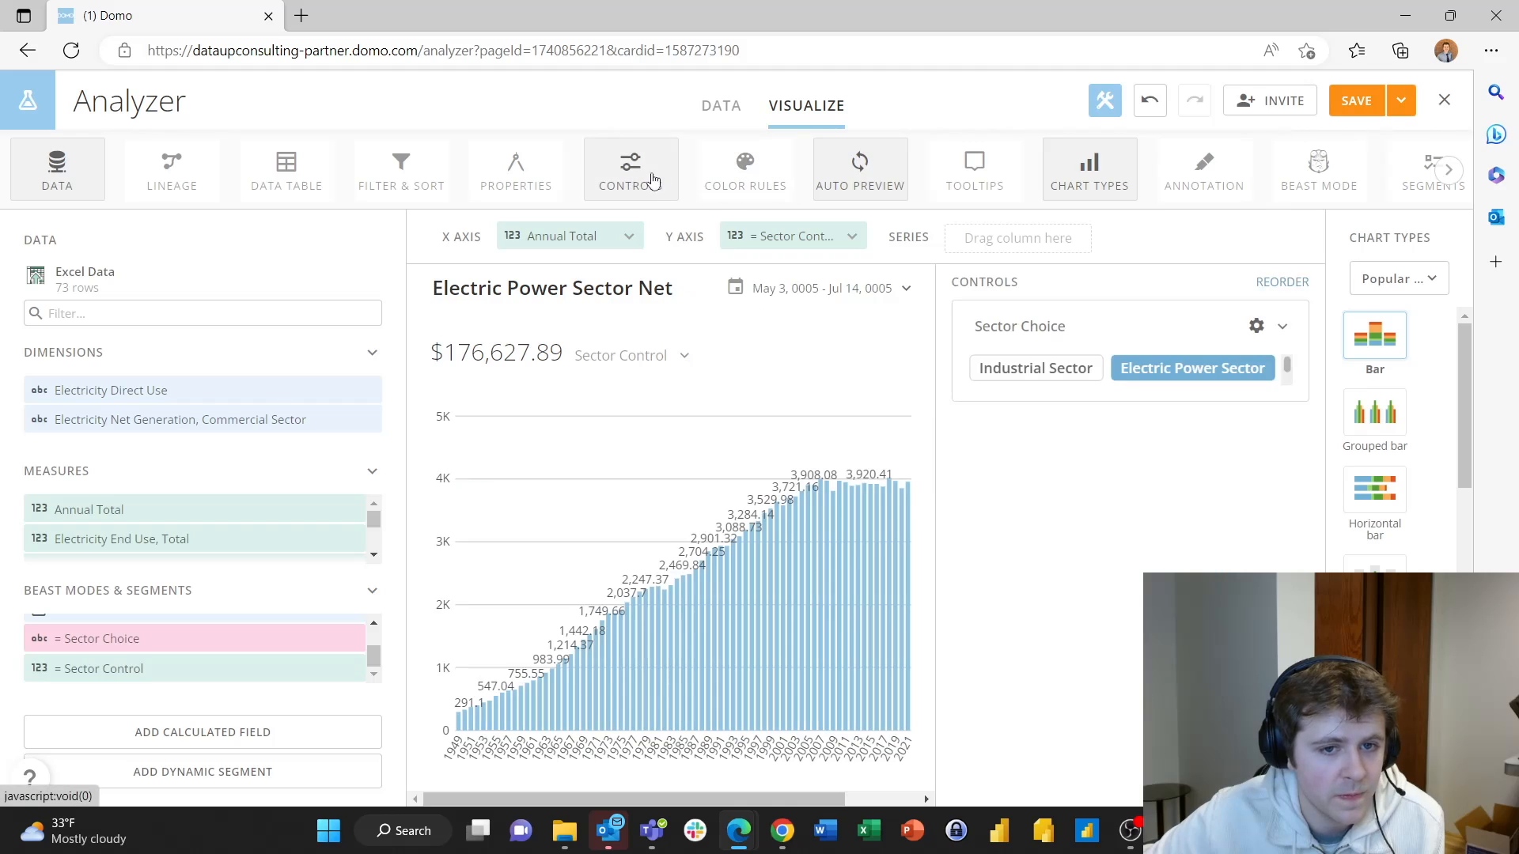
left_click(1044, 369)
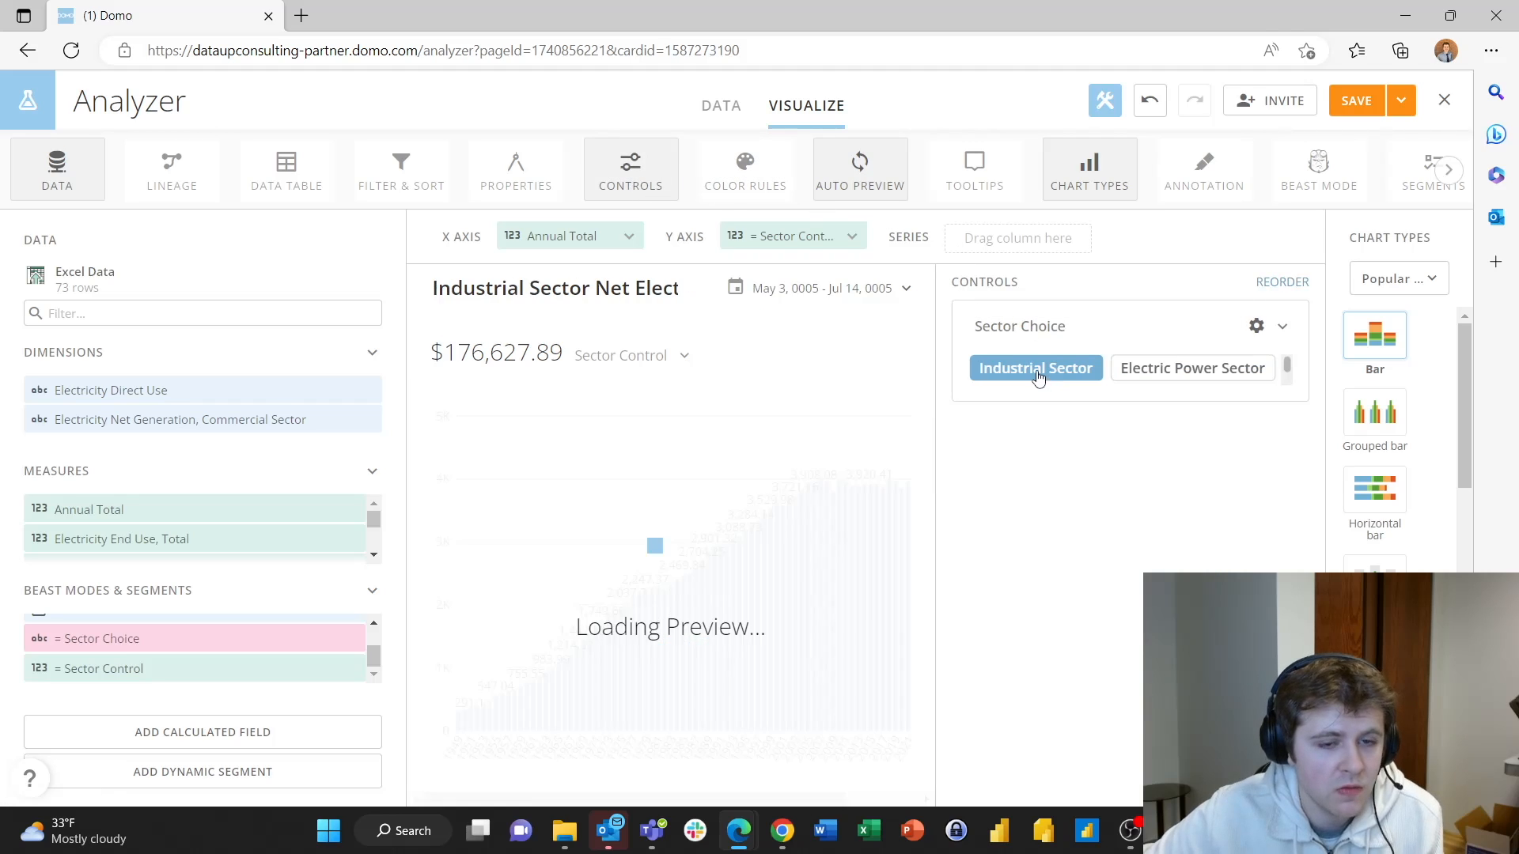
left_click(668, 184)
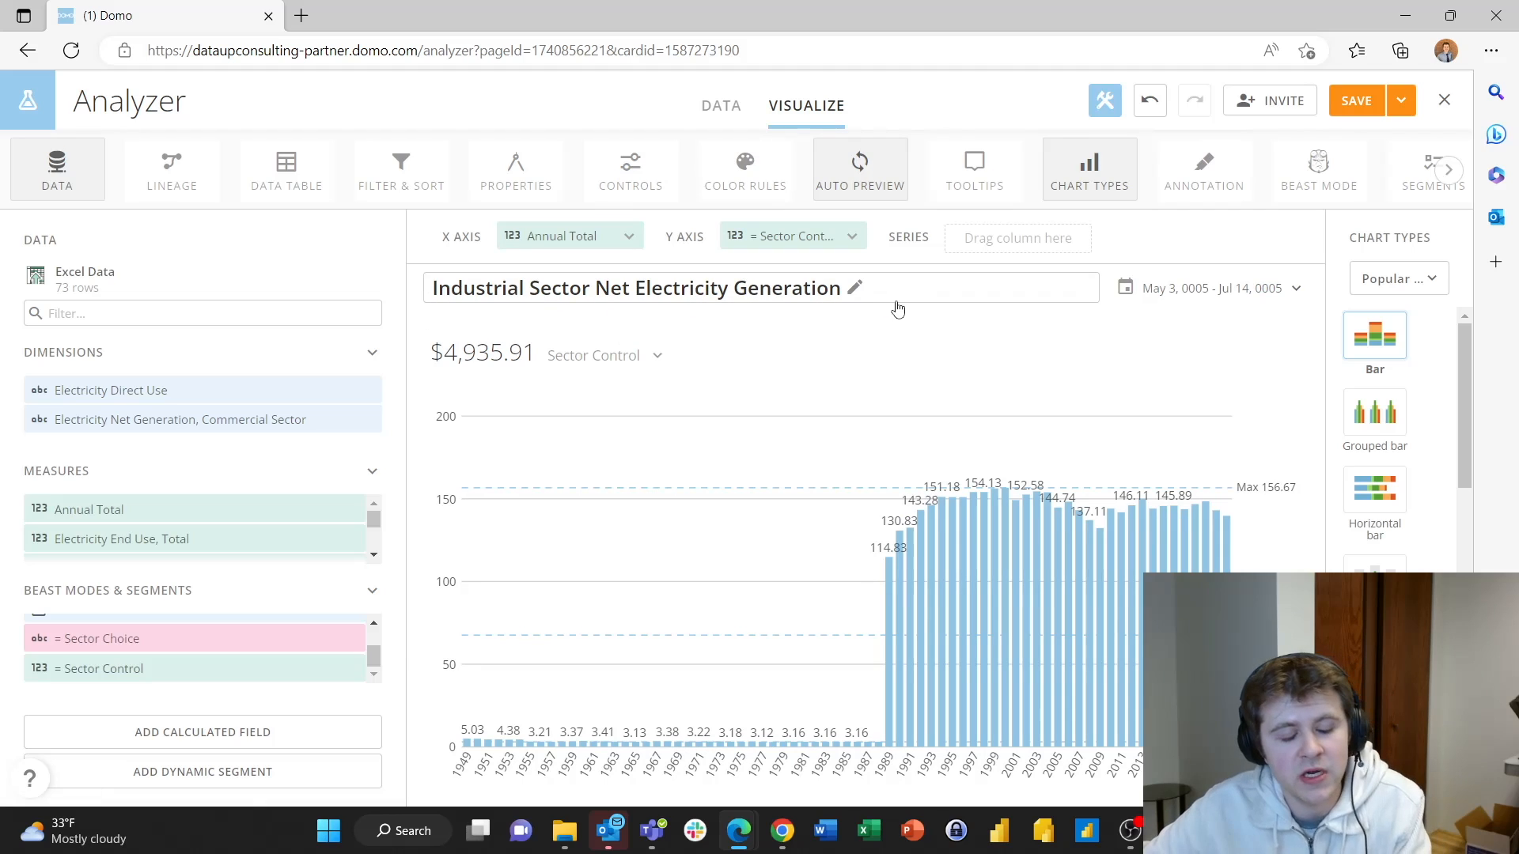
- Leave the card editor without saving and switch the DataUpConsulting dashboard's Sector Choice control to Industrial Sector
left_click(1444, 99)
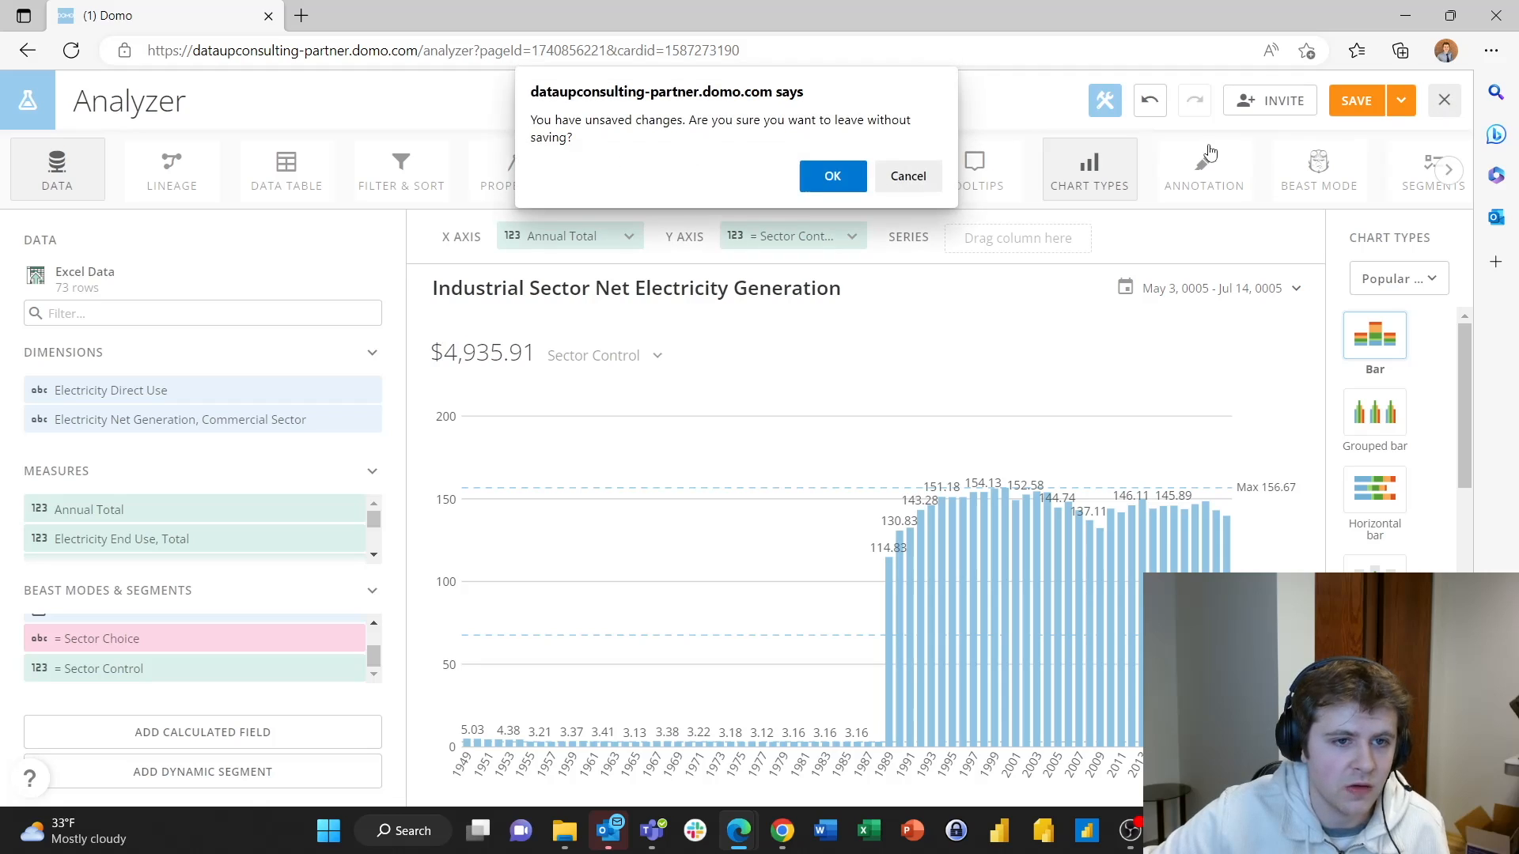
left_click(835, 176)
left_click(187, 163)
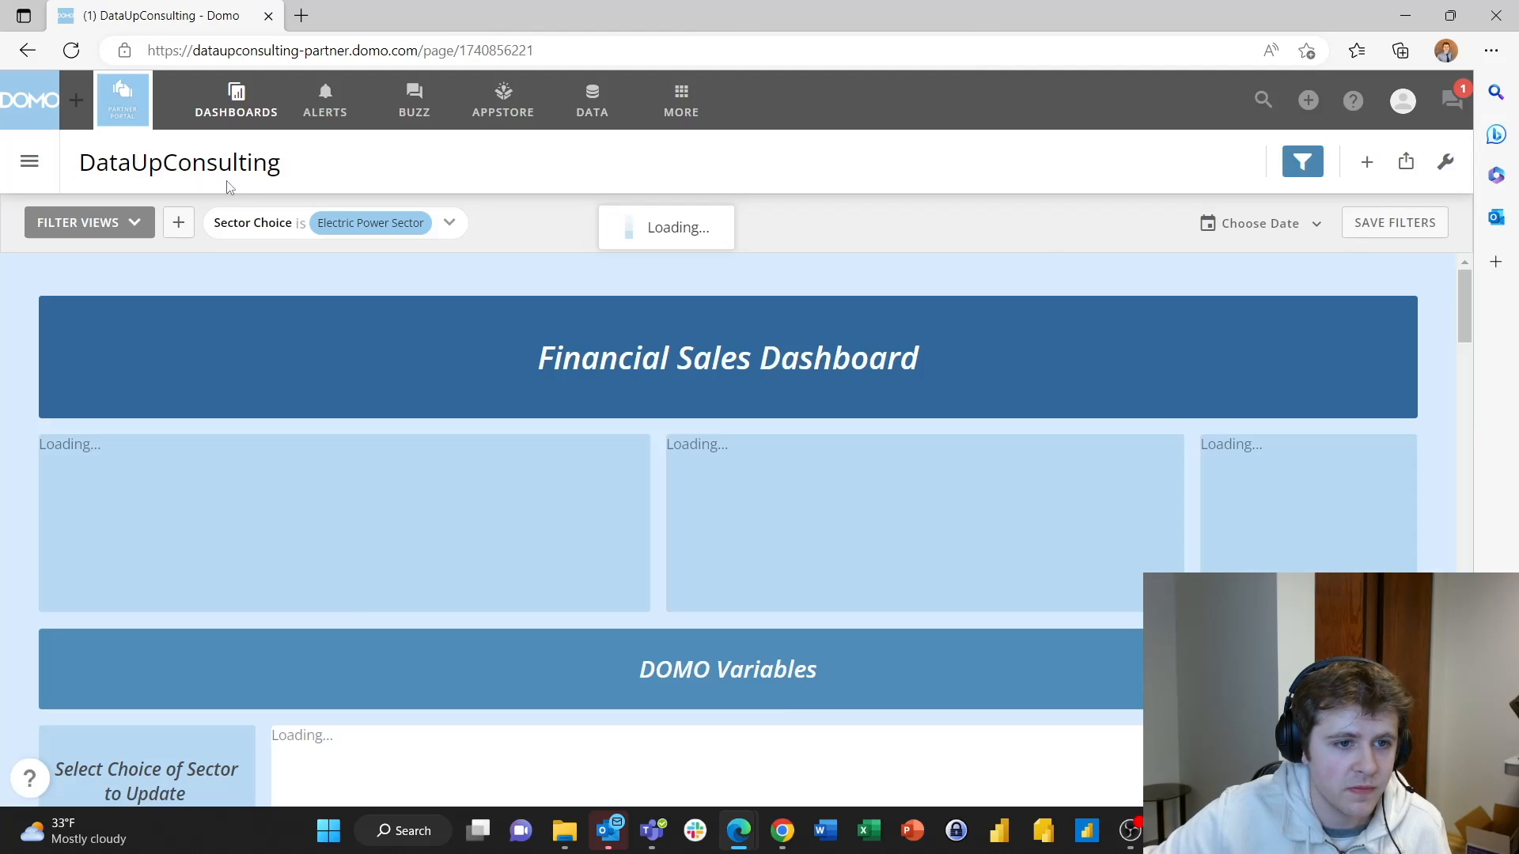
scroll(22, 341, "down", 5)
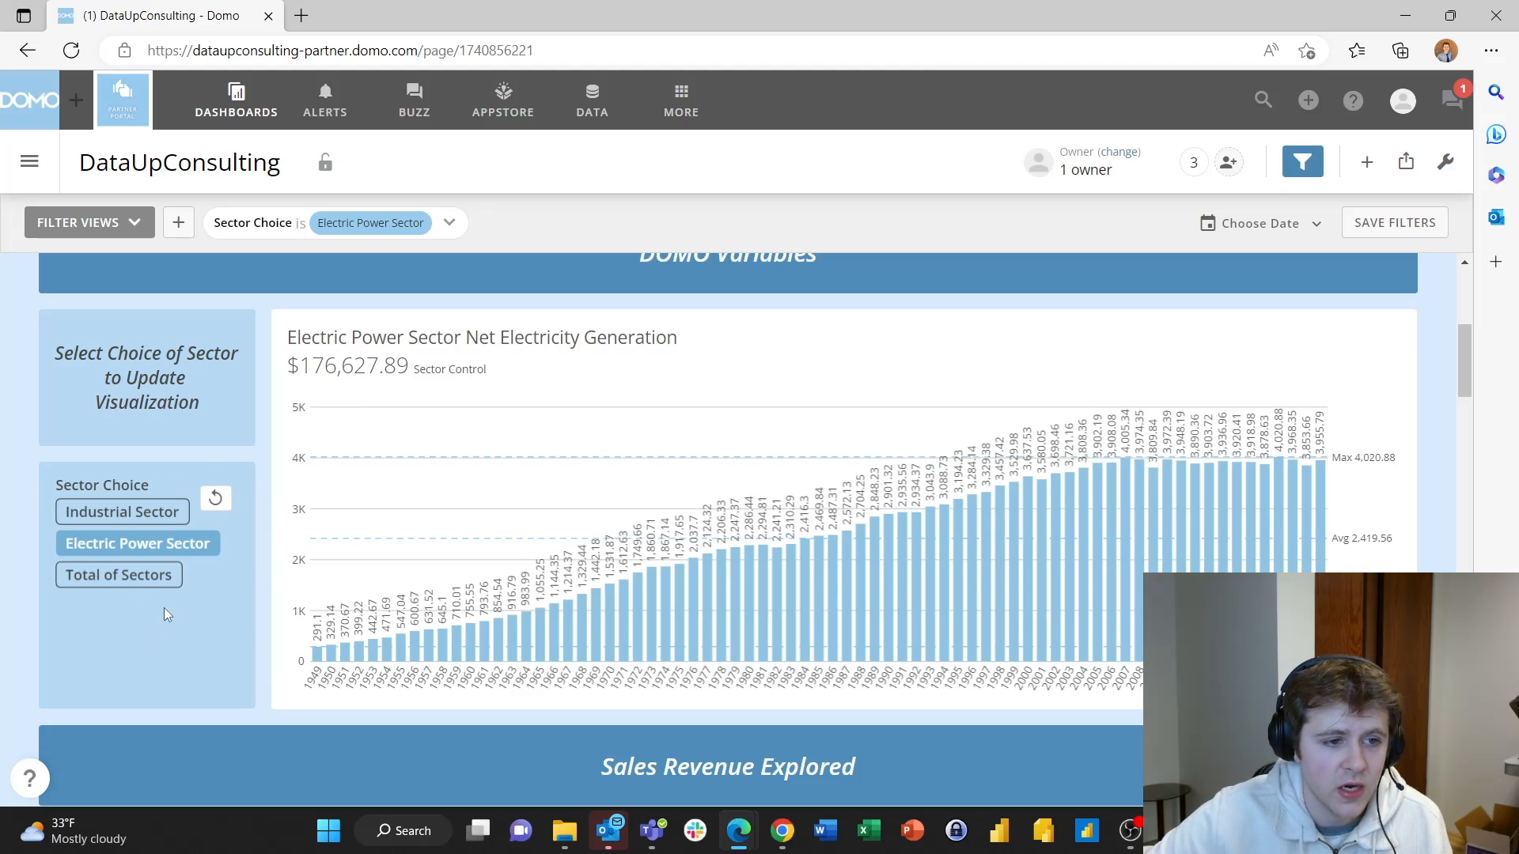
left_click(148, 529)
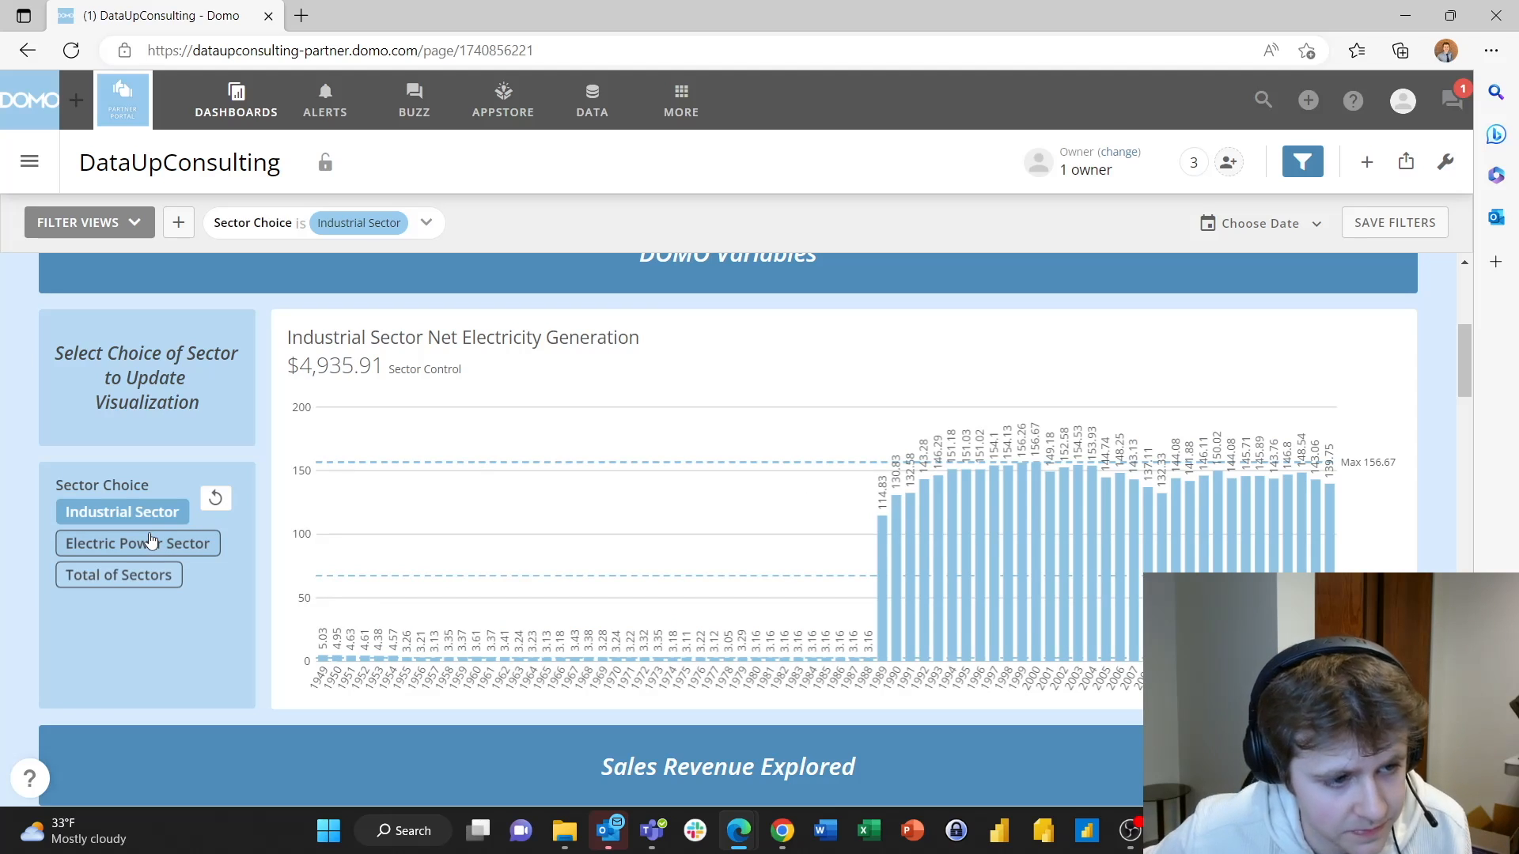
- Open the dashboard layout for editing, place an empty control block beneath the Sector Choice control and check its insertable variables
left_click(1448, 164)
left_click(1347, 223)
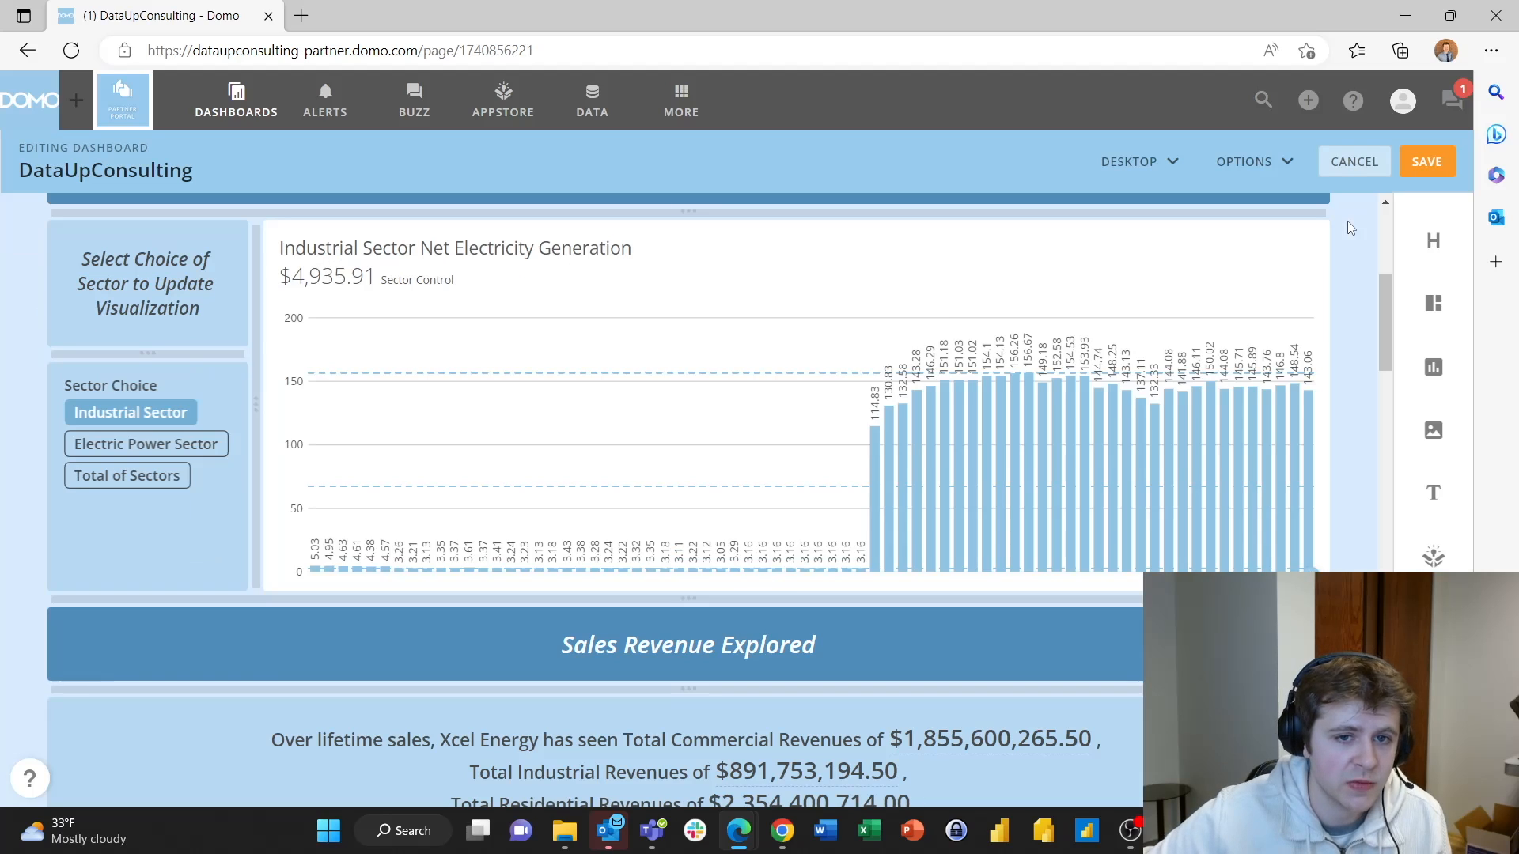
scroll(1374, 489, "down", 2)
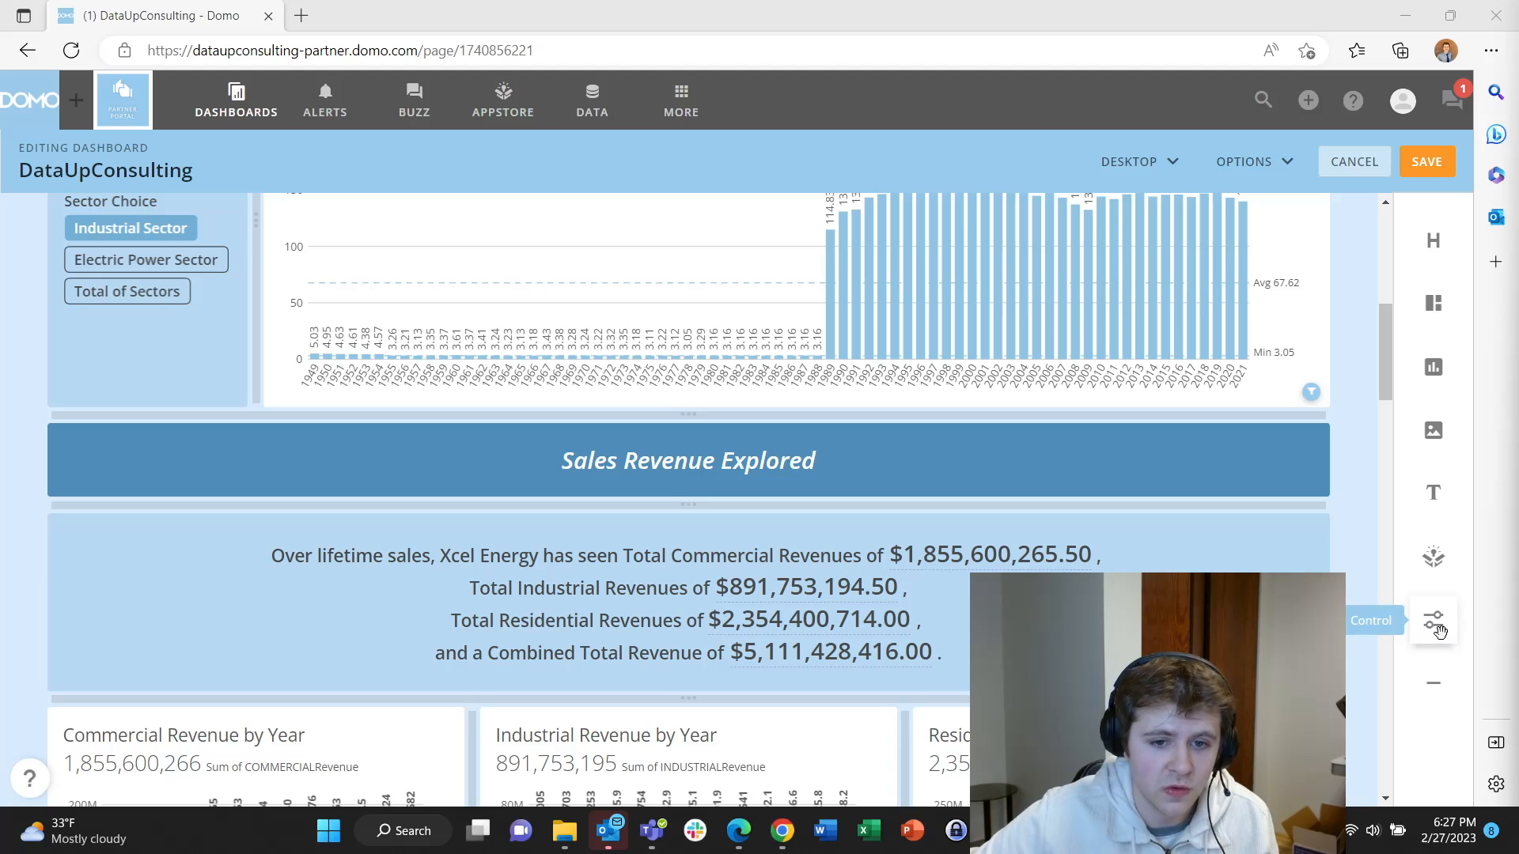
mouse_move(1102, 589)
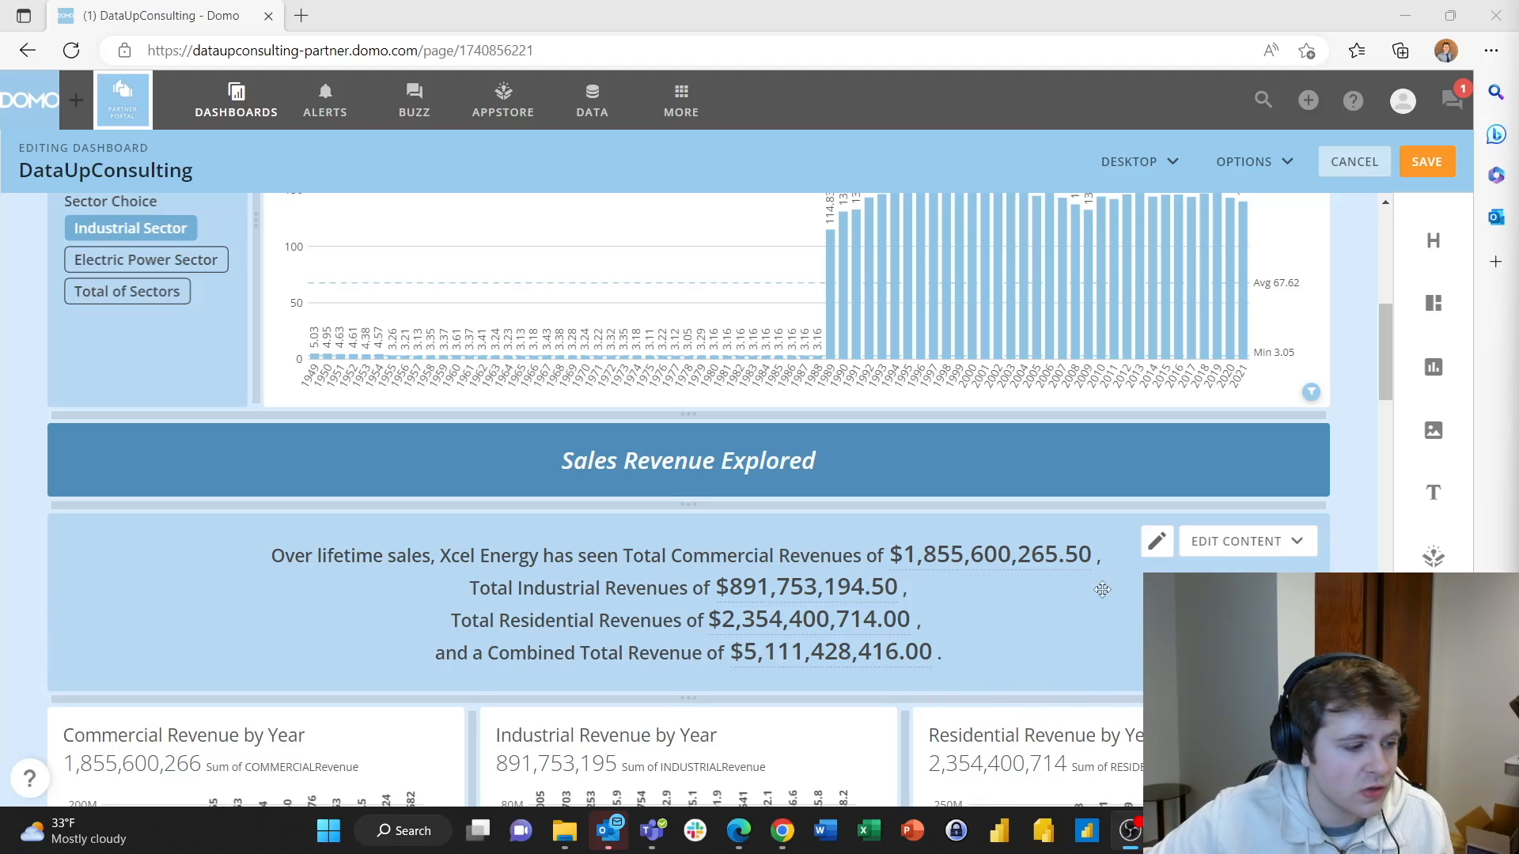
left_click_drag(1434, 619, 161, 706)
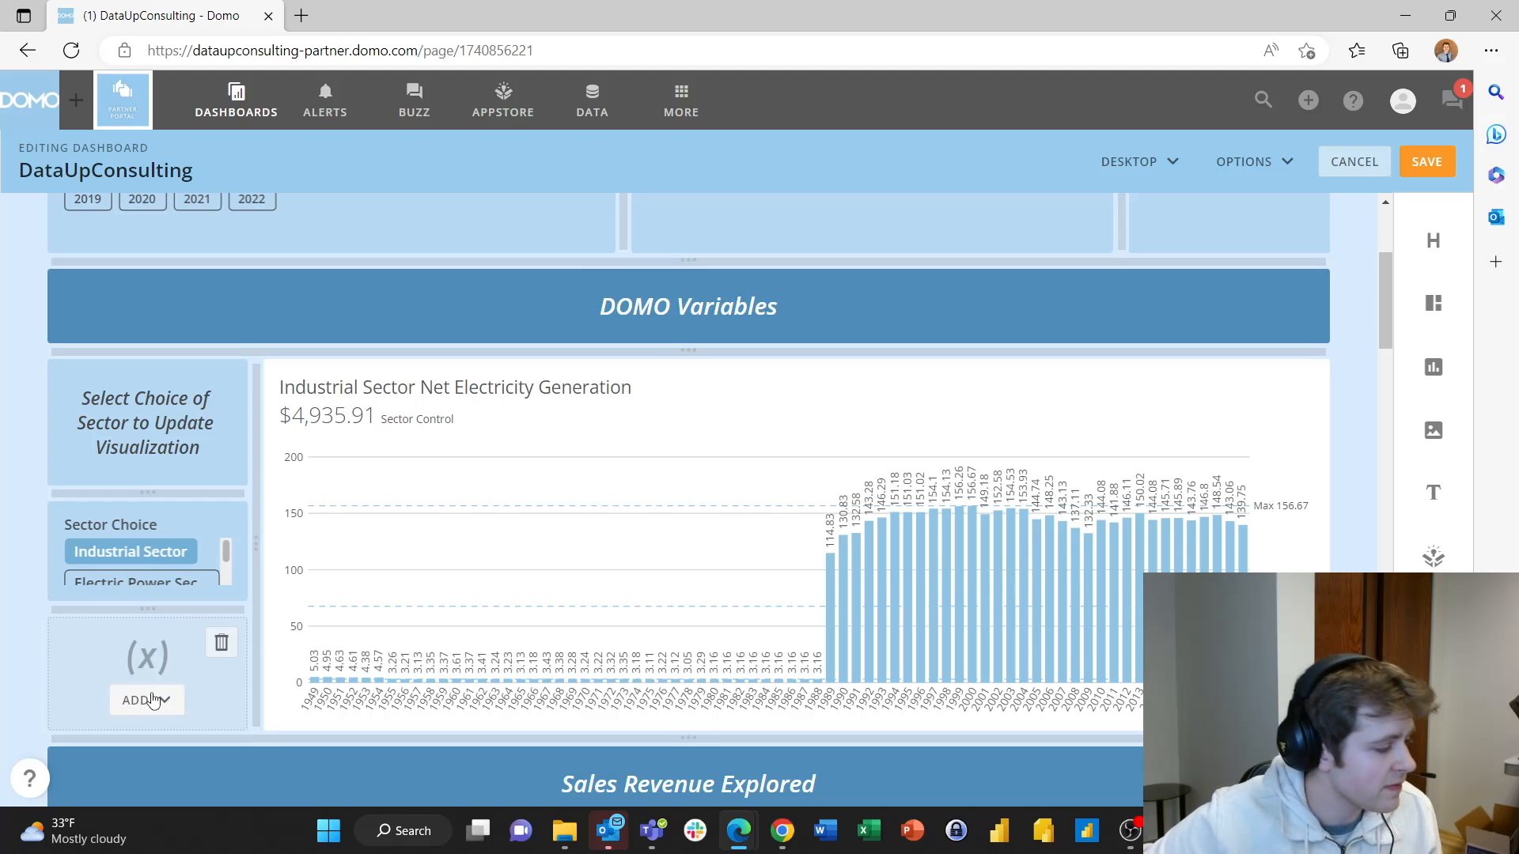
left_click(156, 701)
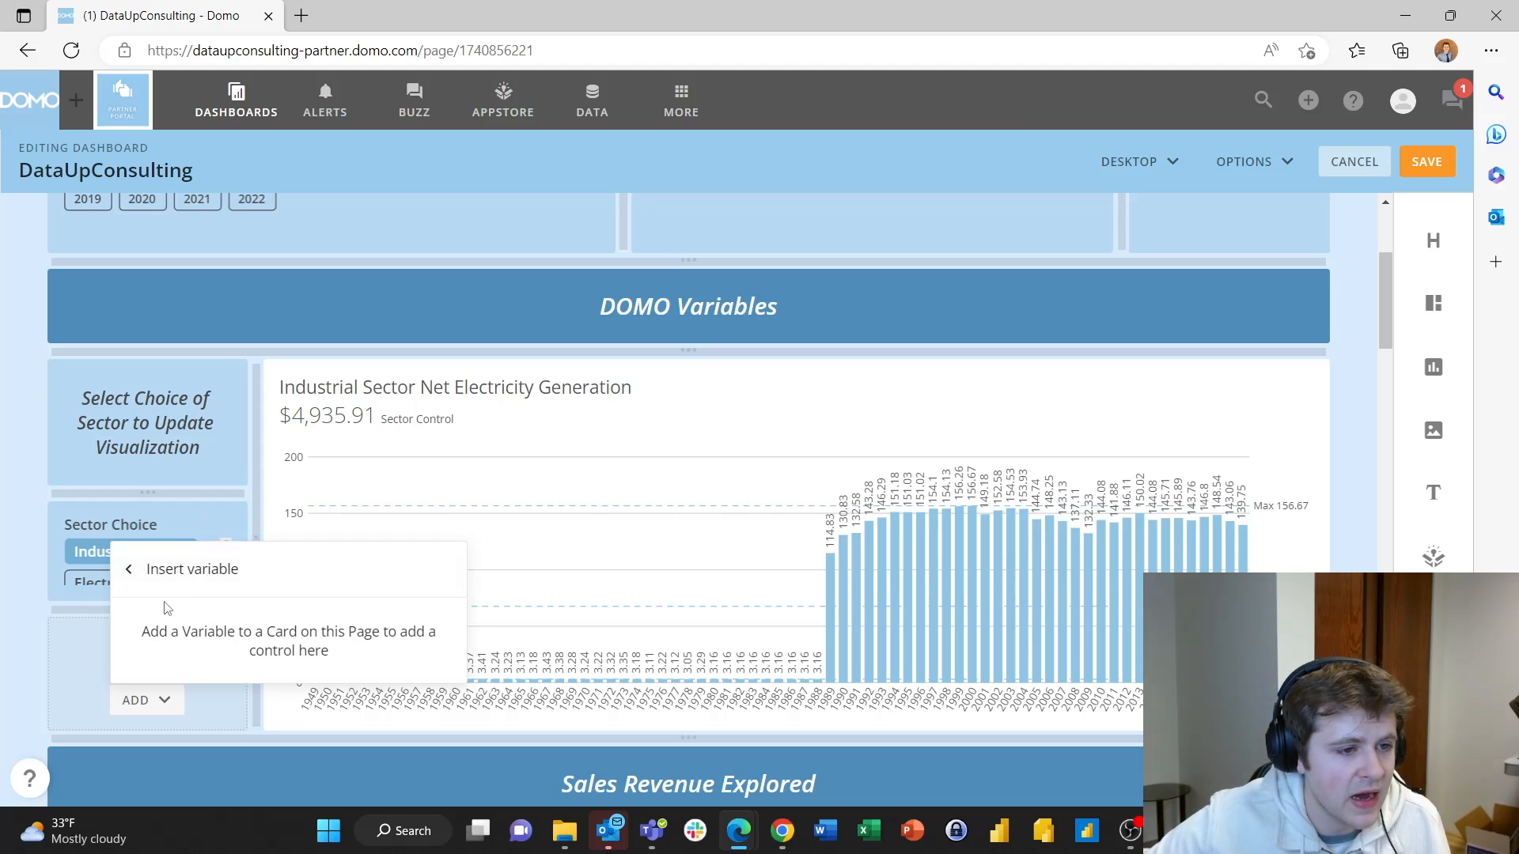
left_click(29, 641)
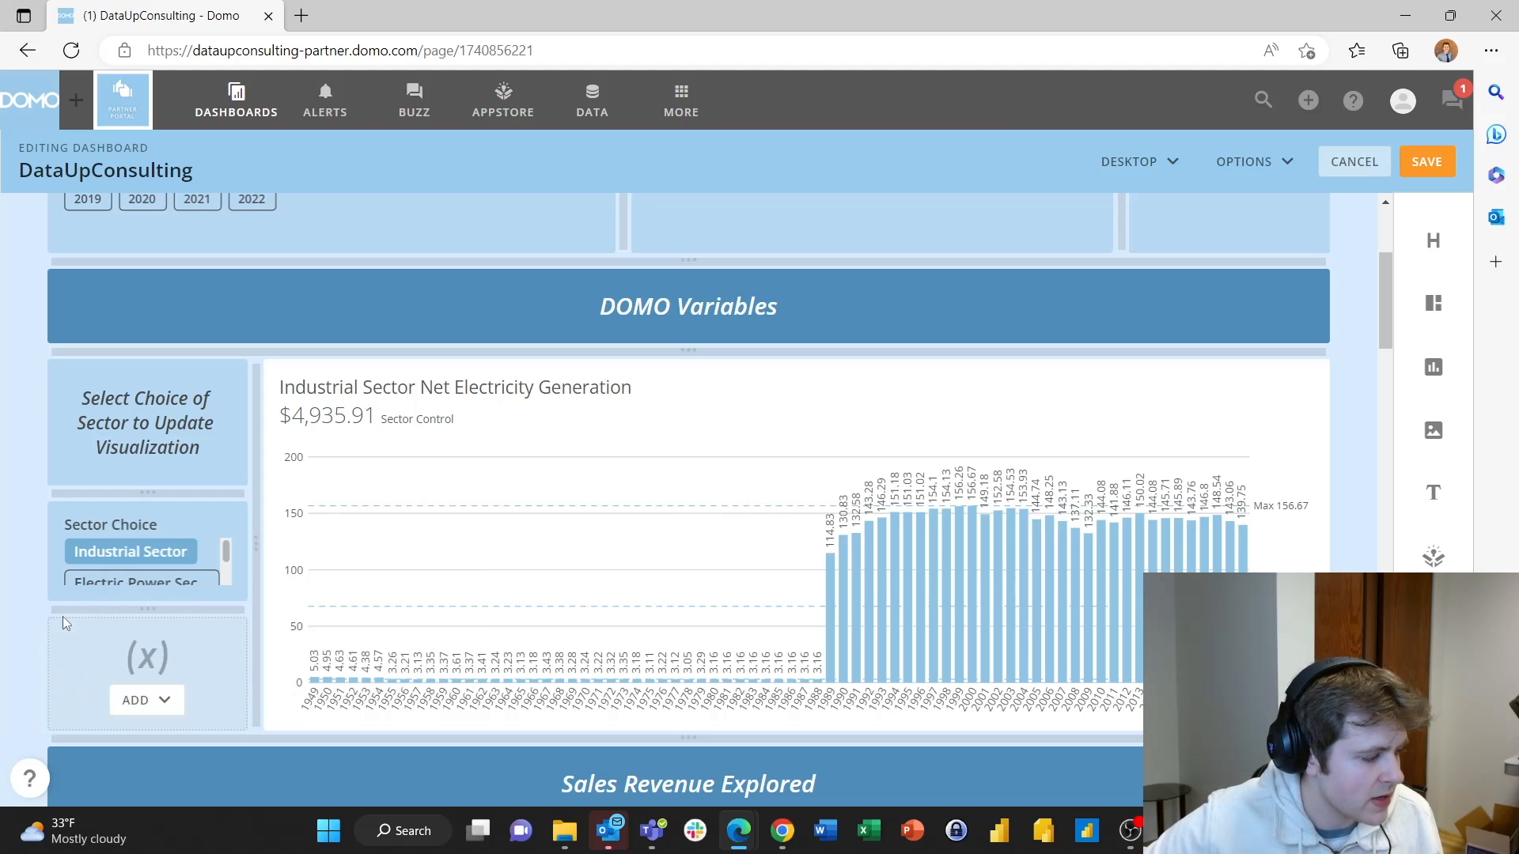
- Delete the existing Sector Choice variable control from the dashboard layout
left_click(220, 542)
left_click(87, 773)
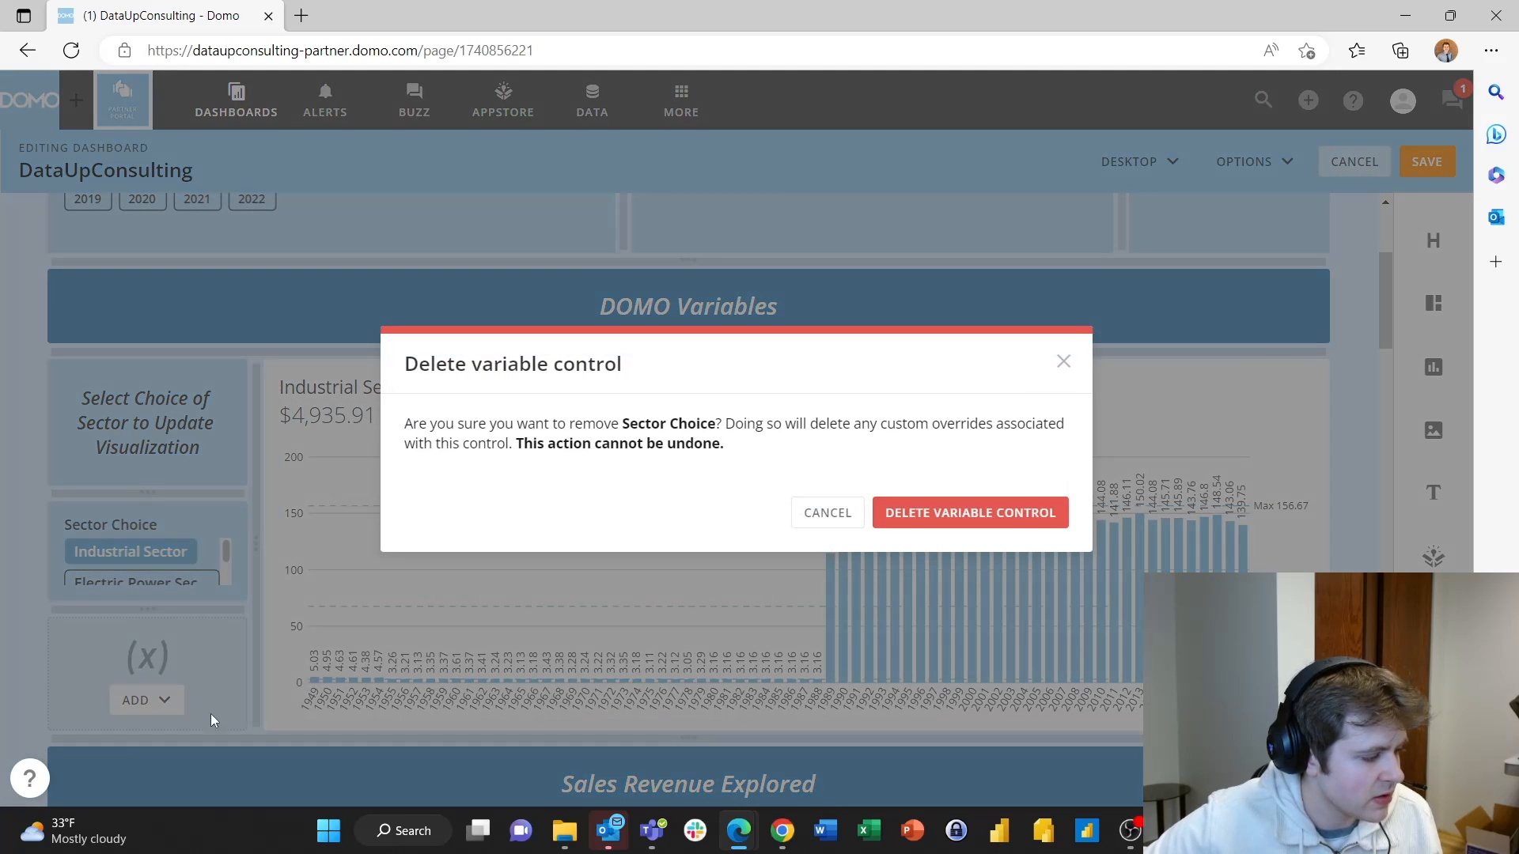
left_click(914, 522)
- Extend the empty control block up to the sector instruction text and insert the Sector Choice variable into it
left_click_drag(148, 610, 159, 484)
left_click(148, 634)
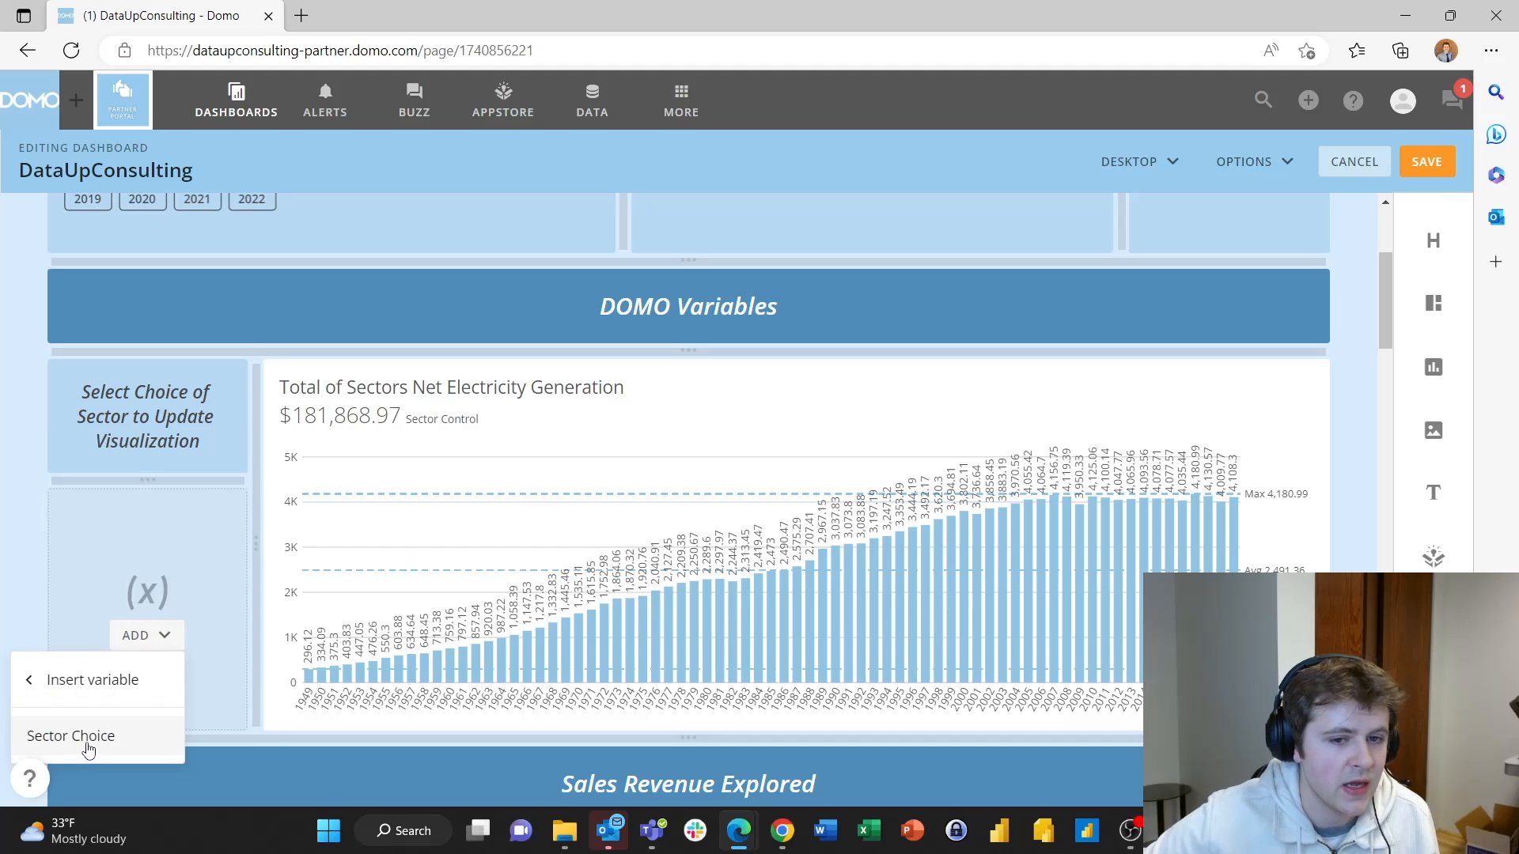
left_click(111, 735)
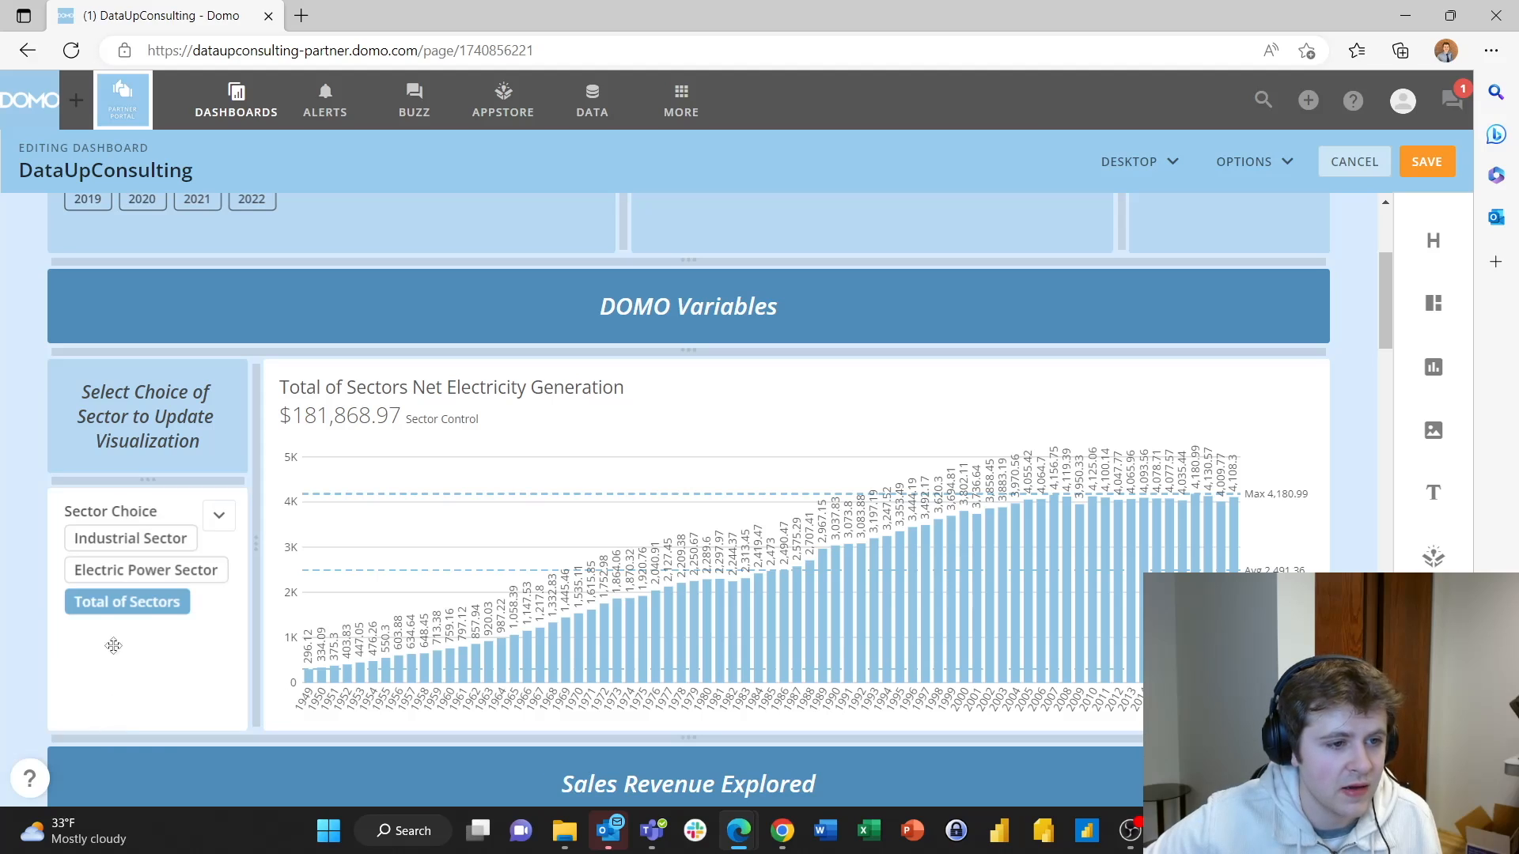
- Give the new Sector Choice control the light blue background of its neighbouring text block and save the dashboard layout
left_click(219, 515)
left_click(105, 661)
left_click(67, 366)
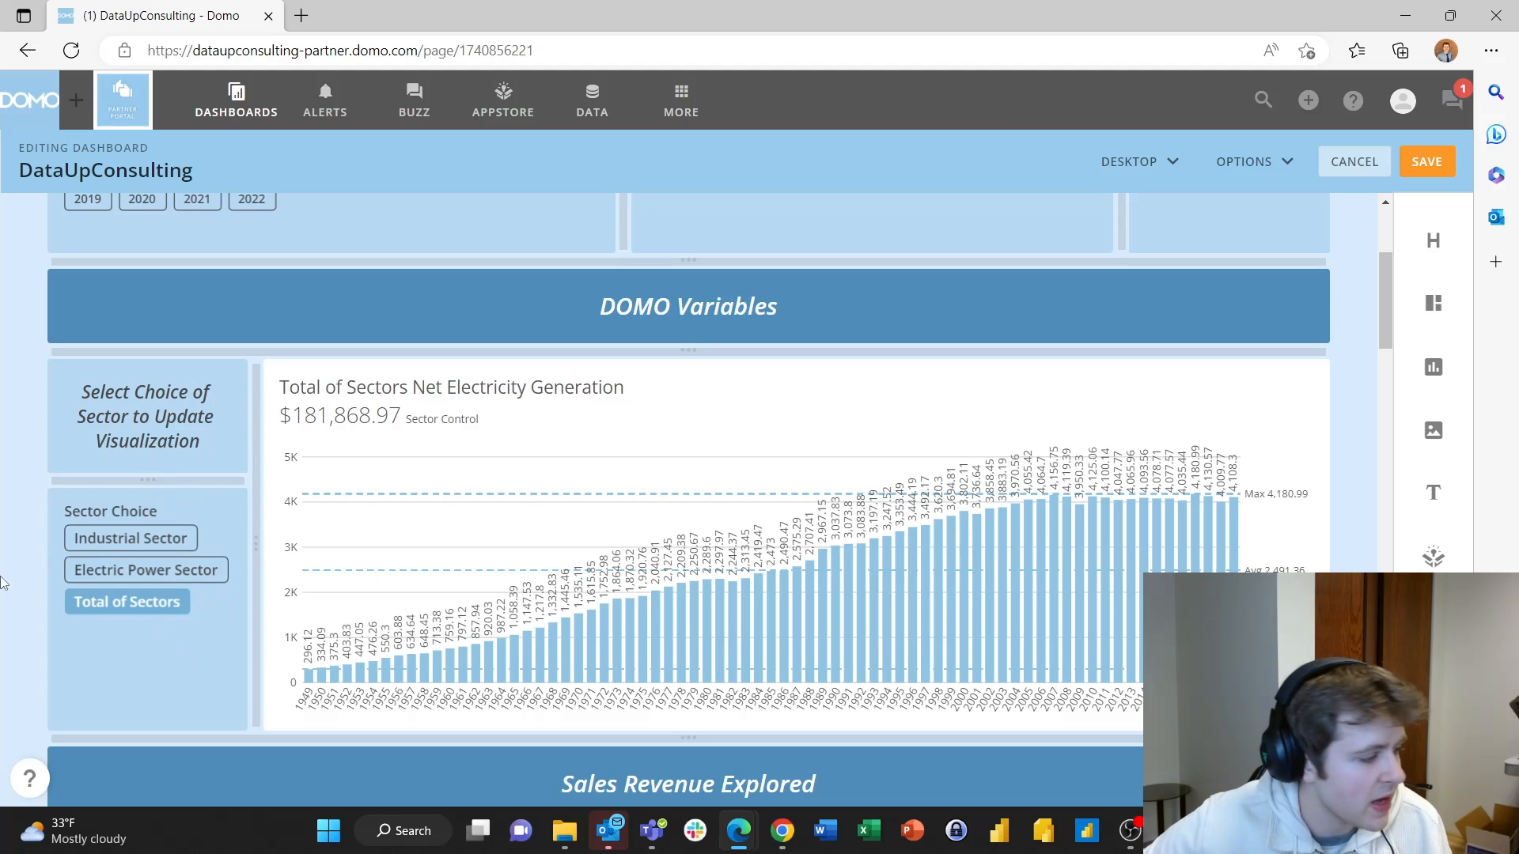
left_click(1441, 161)
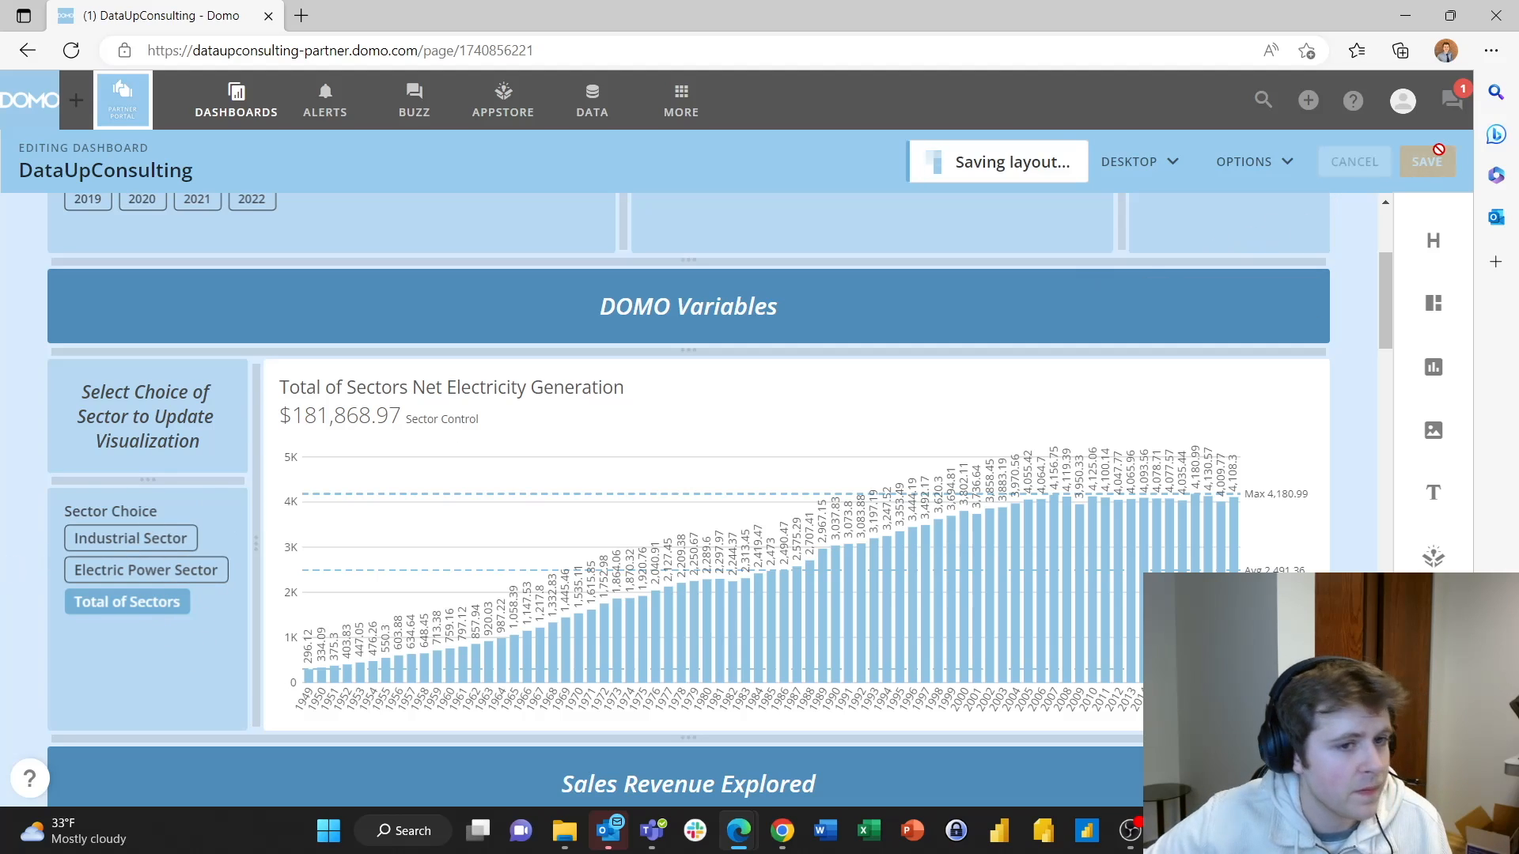
- Test the dashboard's Sector Choice control with Electric Power Sector, Industrial Sector and Total of Sectors, leaving the last selected
scroll(146, 601, "down", 1)
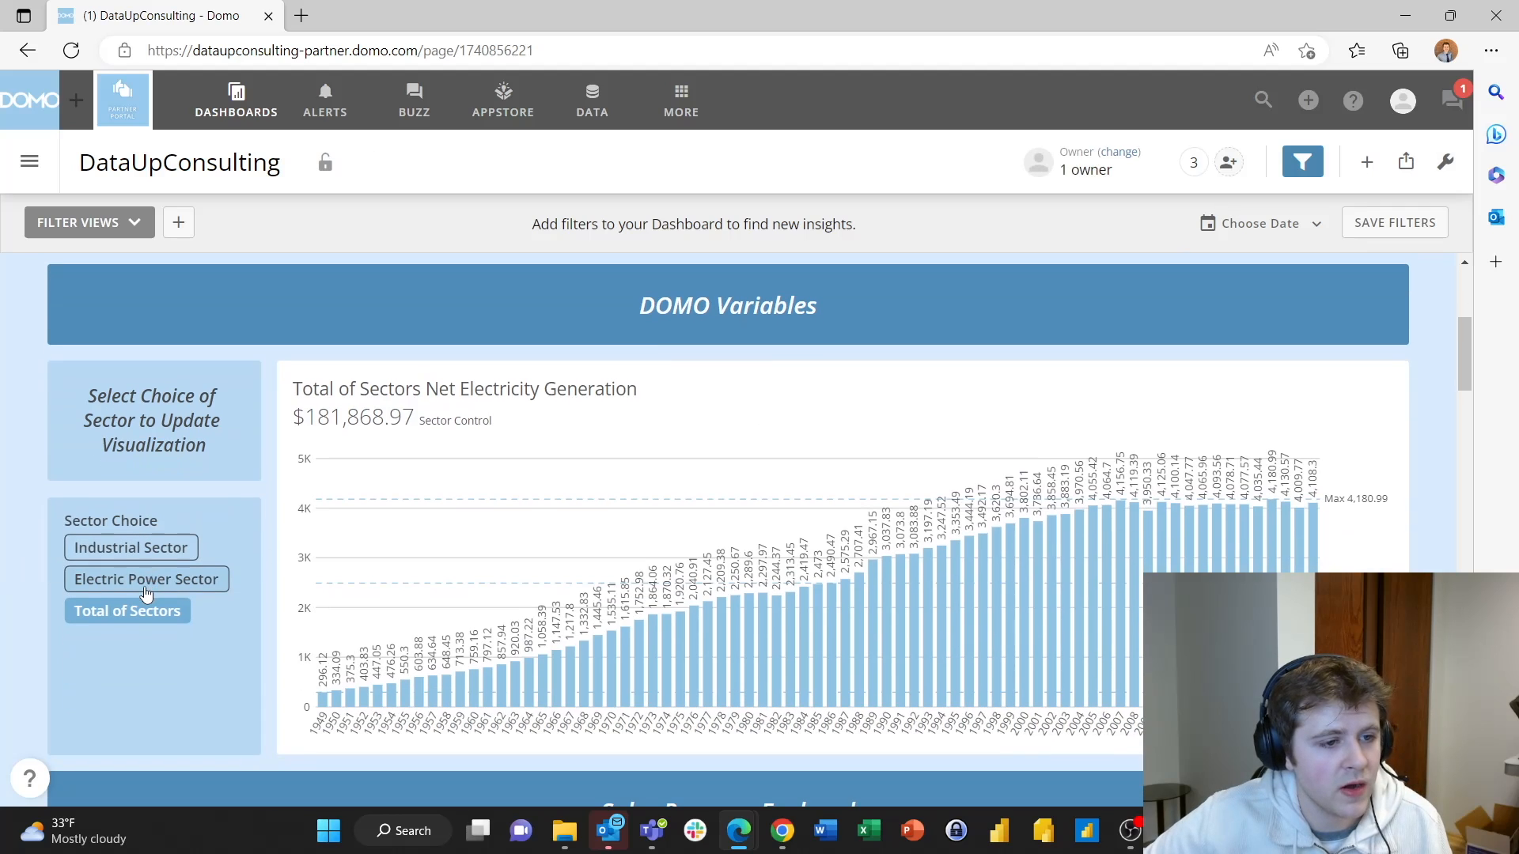
left_click(144, 581)
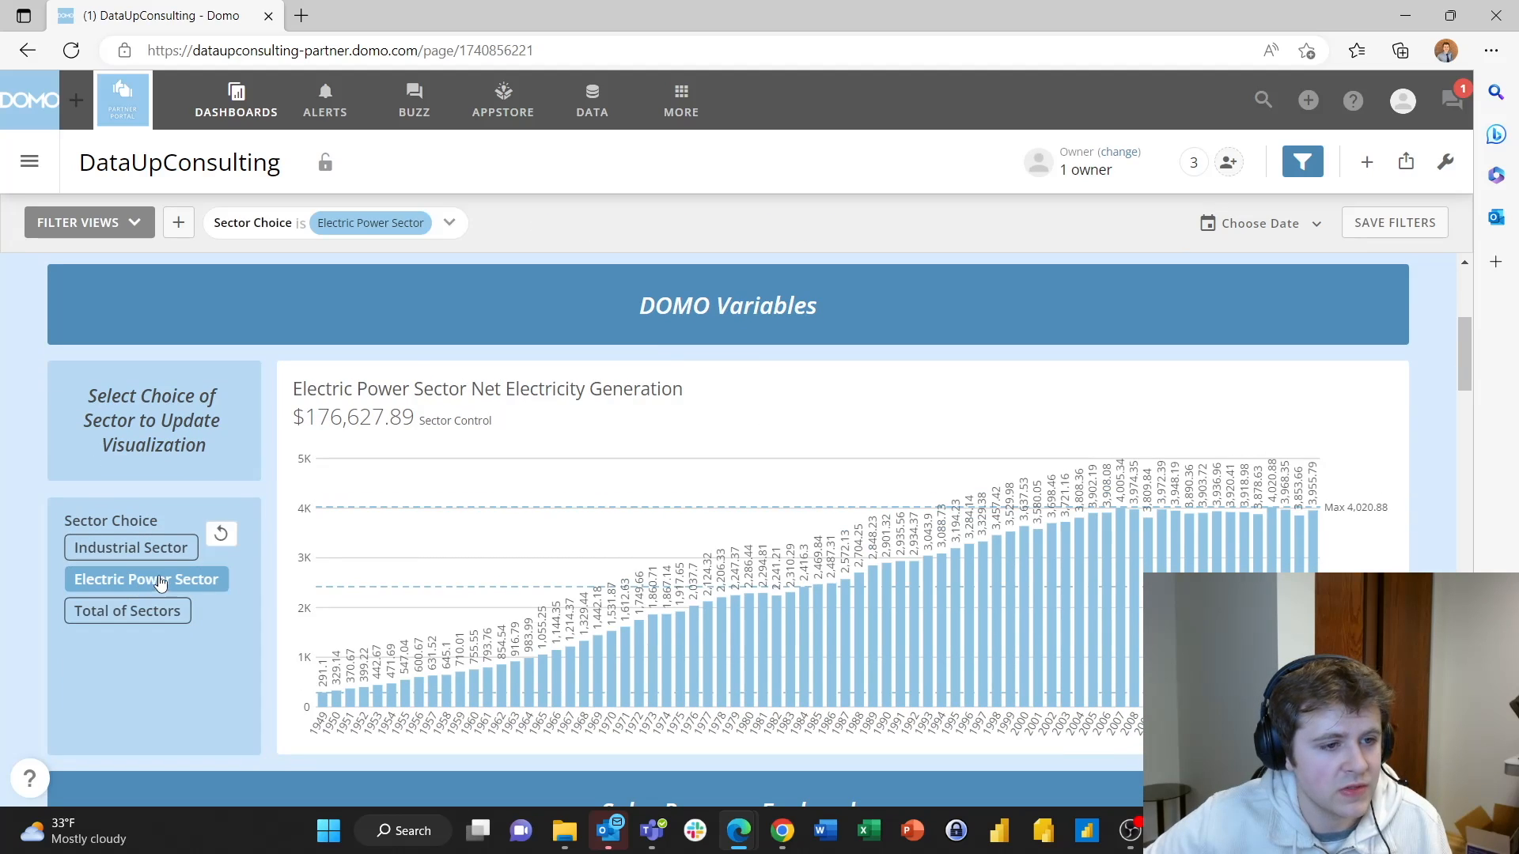
left_click(141, 554)
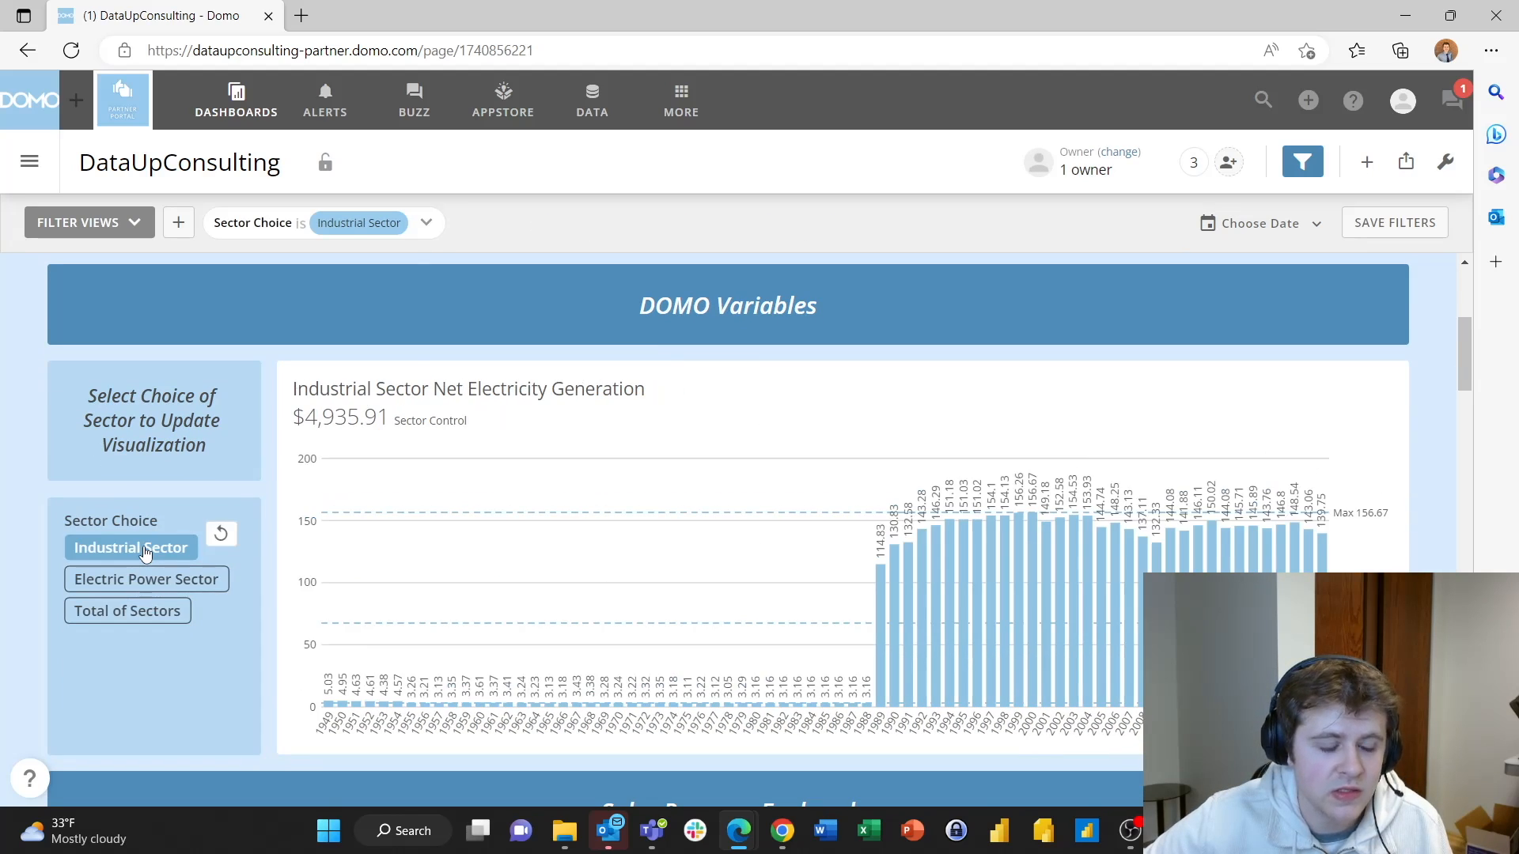
left_click(151, 614)
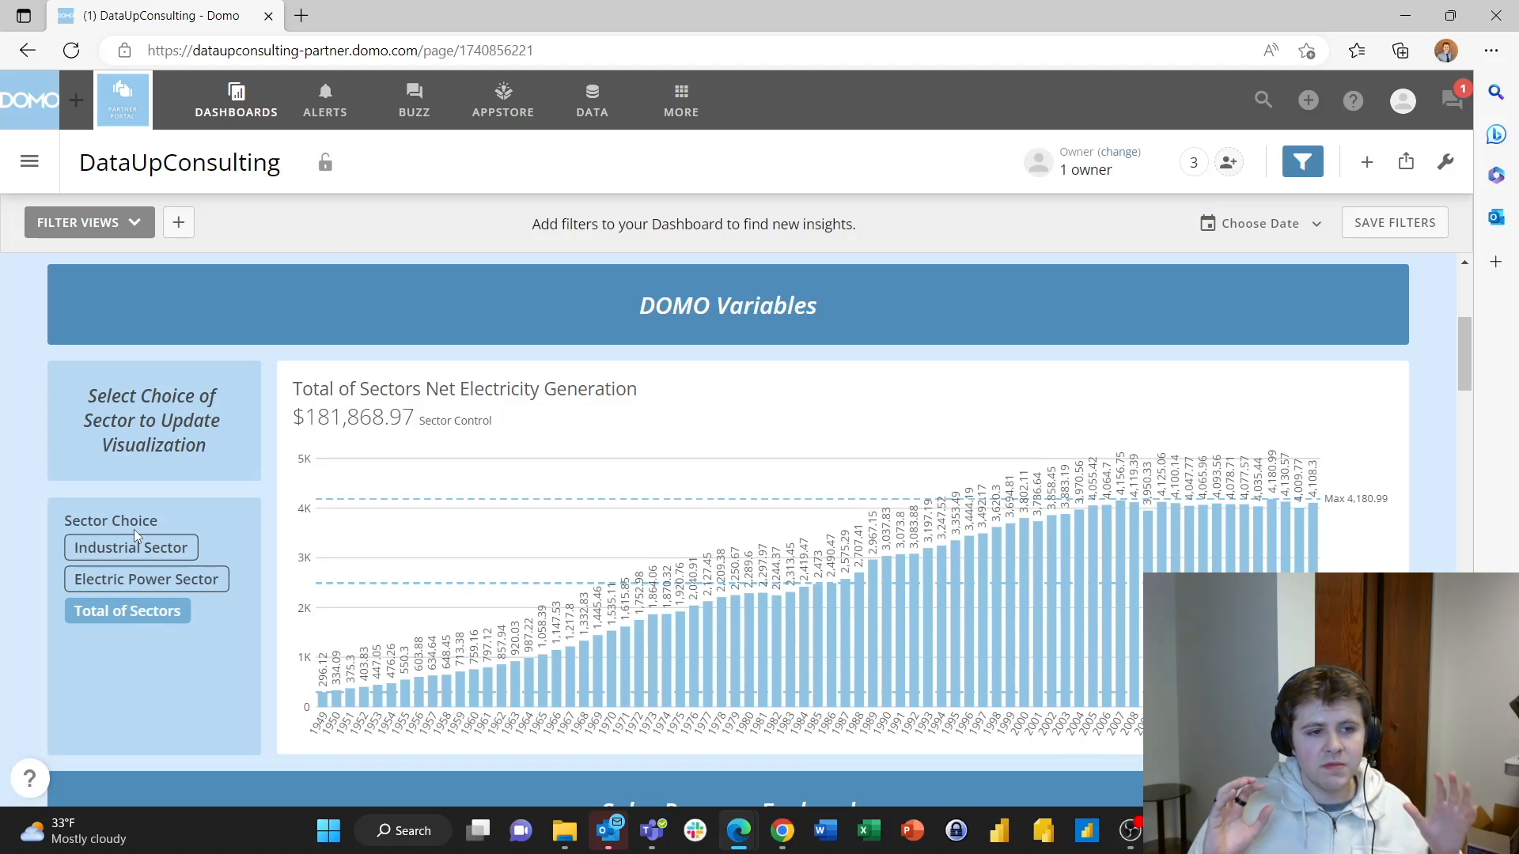